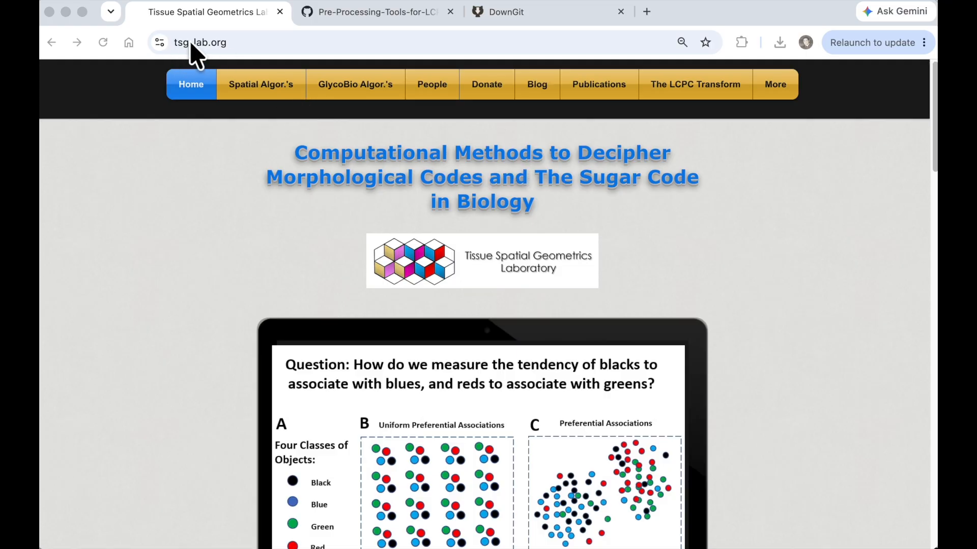
- Open the Image Pre-Processing Tools GitHub repository from the LCPC Transform page
click(687, 84)
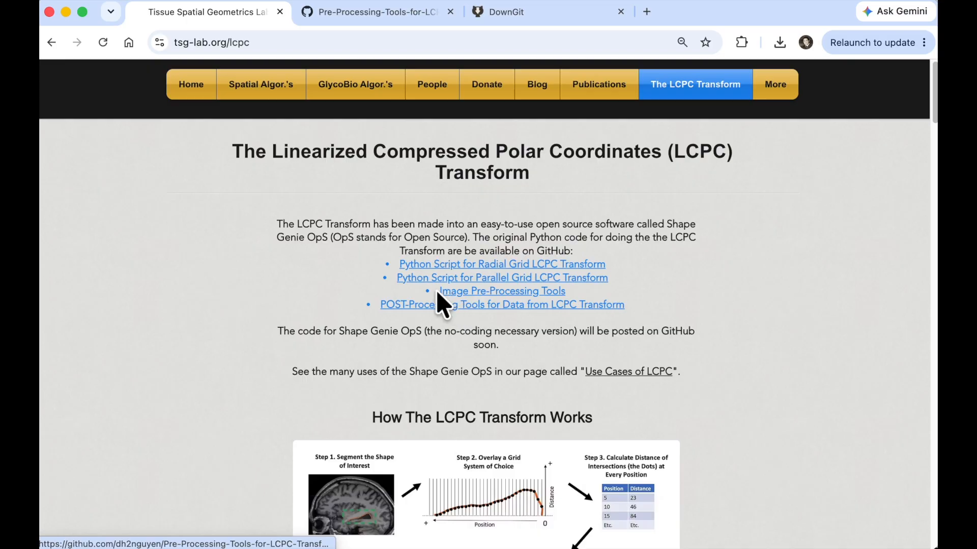
click(489, 292)
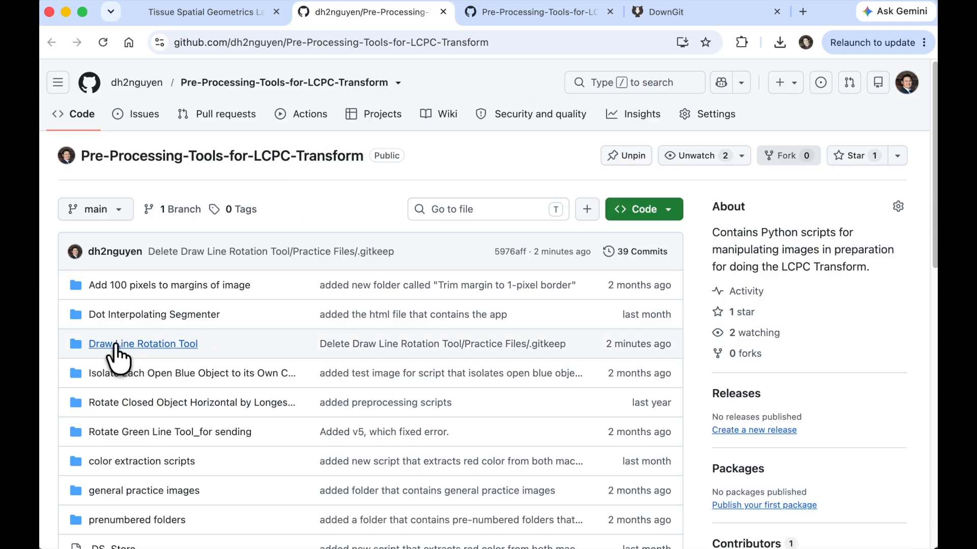
- Open the Draw Line Rotation Tool folder in the repository and copy its URL from the address bar
click(164, 345)
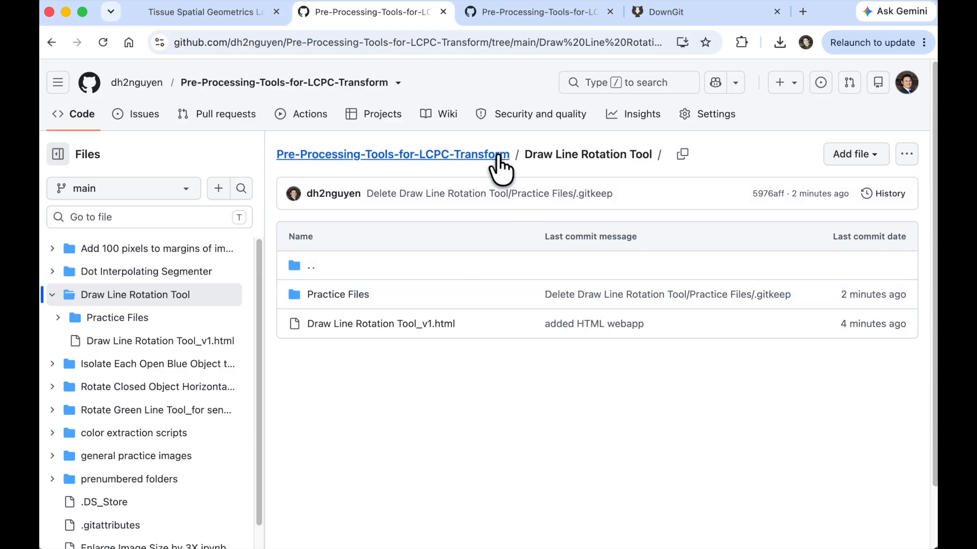
click(462, 43)
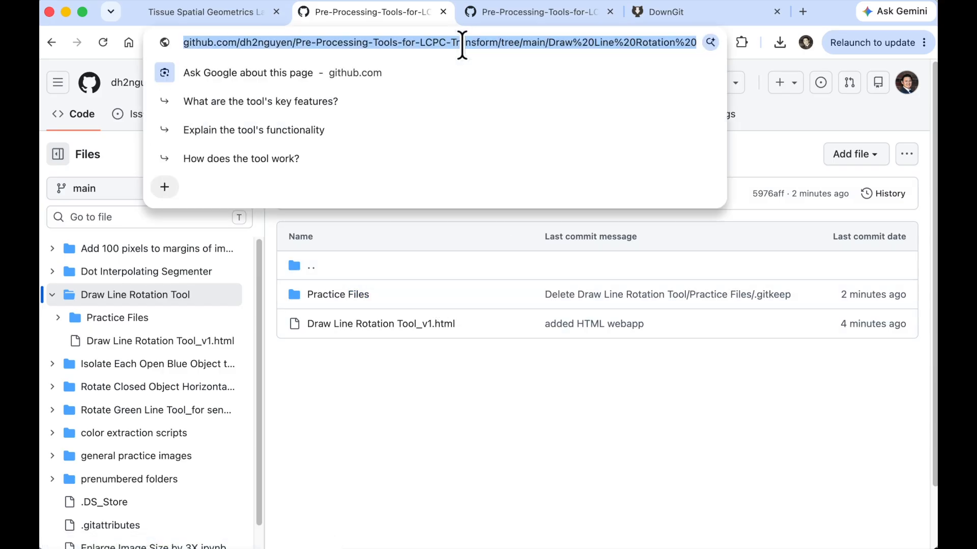
- Paste the folder URL into DownGit and download the Draw Line Rotation Tool folder
click(695, 12)
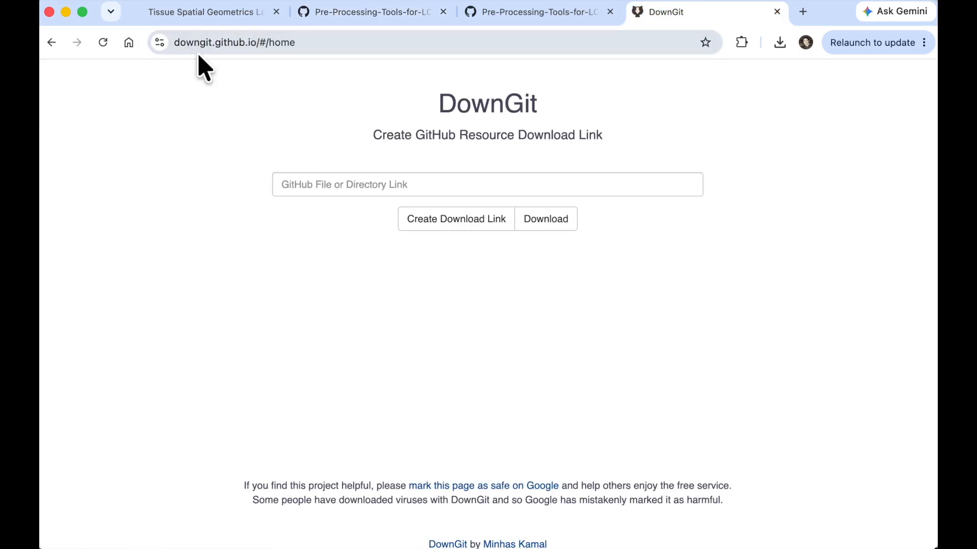
click(408, 185)
key(super+v)
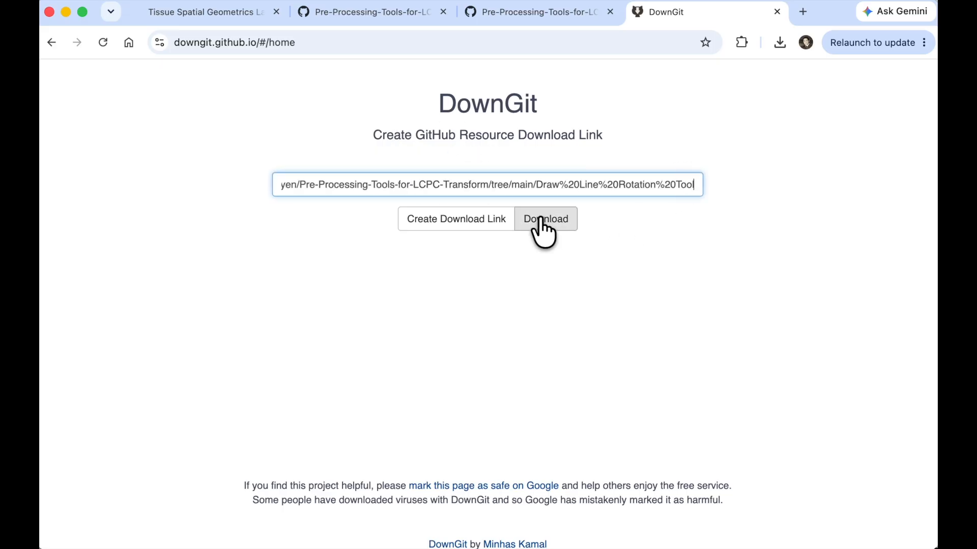
click(547, 14)
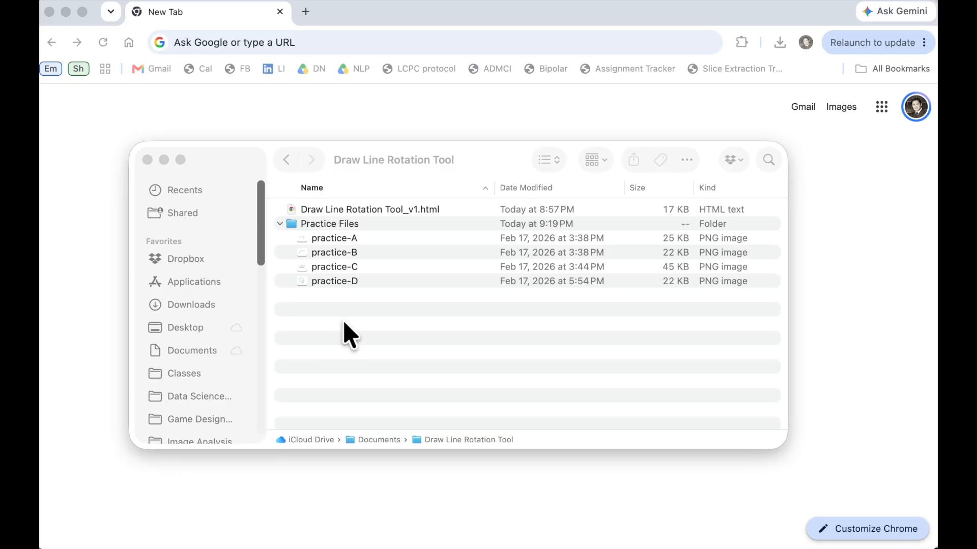
- Open Draw Line Rotation Tool_v1.html from the downloaded folder in a new browser tab
click(349, 216)
click(424, 212)
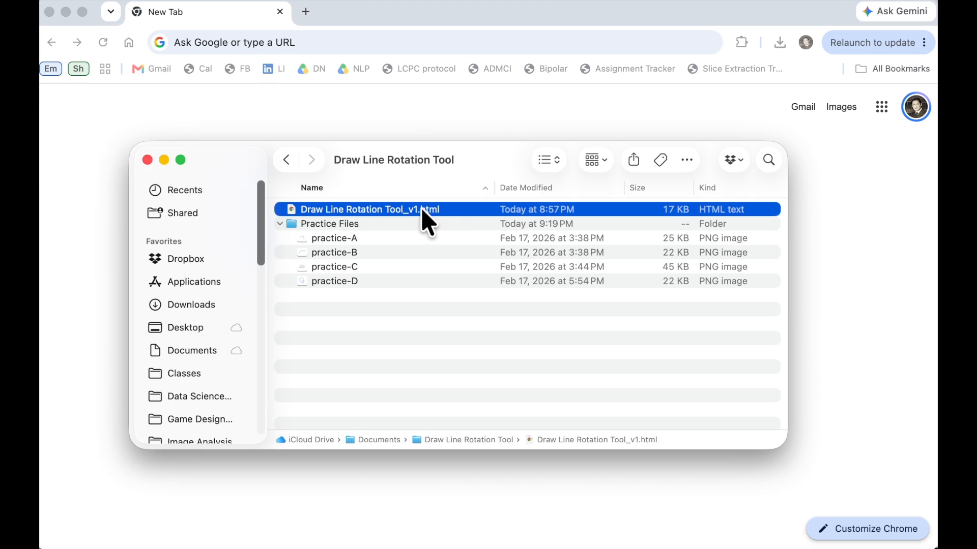
mouse_move(328, 209)
mouse_down()
mouse_move(322, 217)
mouse_move(489, 87)
mouse_move(306, 14)
mouse_up()
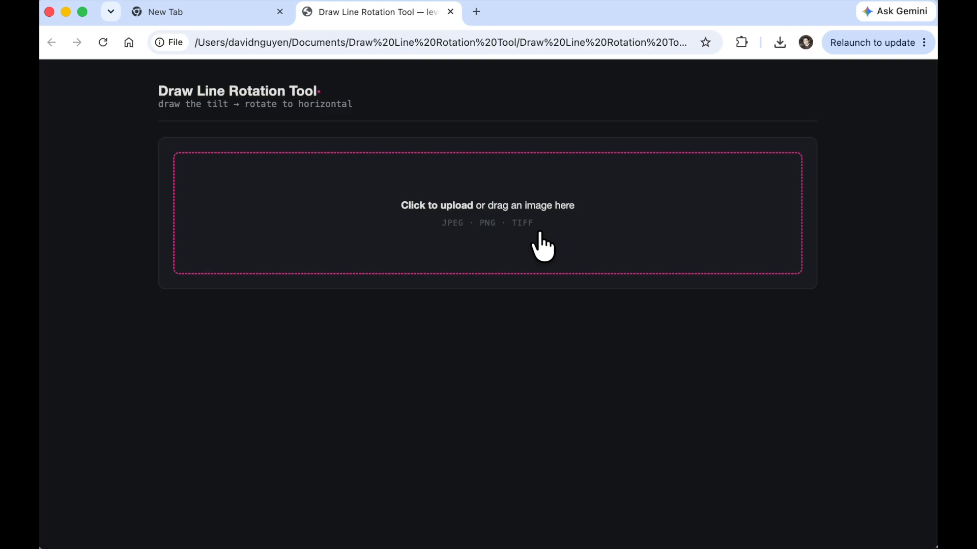
- Preview each of the four practice images in the Practice Files folder
click(91, 547)
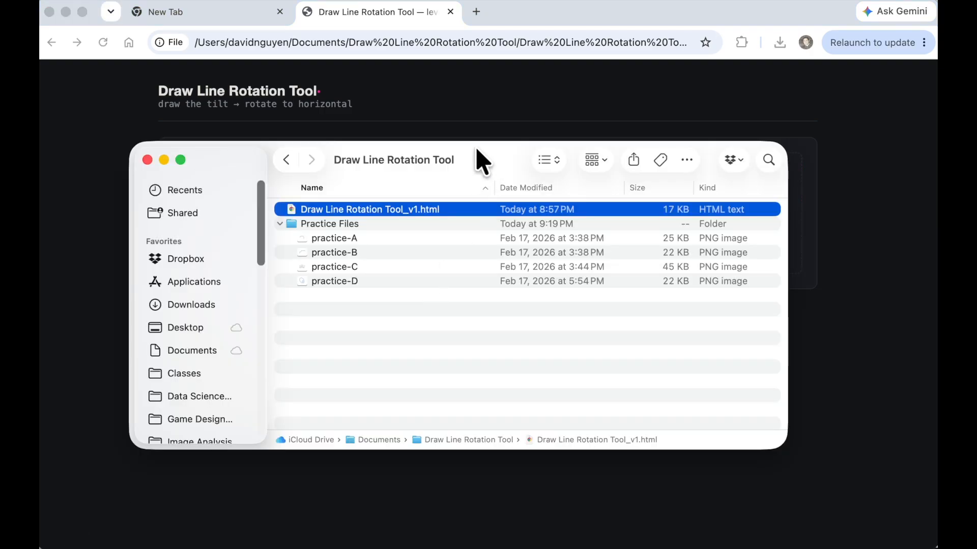
drag(480, 160, 503, 180)
click(423, 243)
click(465, 229)
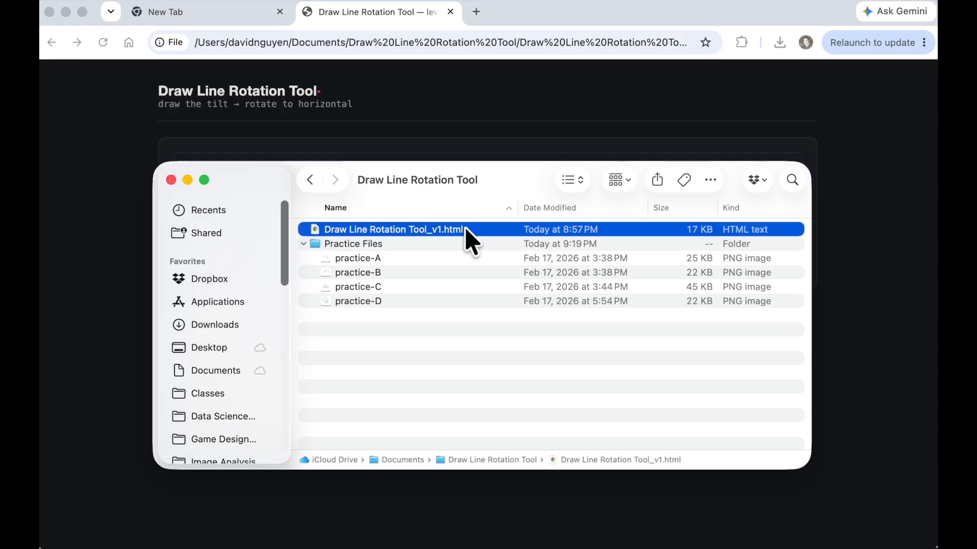
click(430, 245)
key(Down)
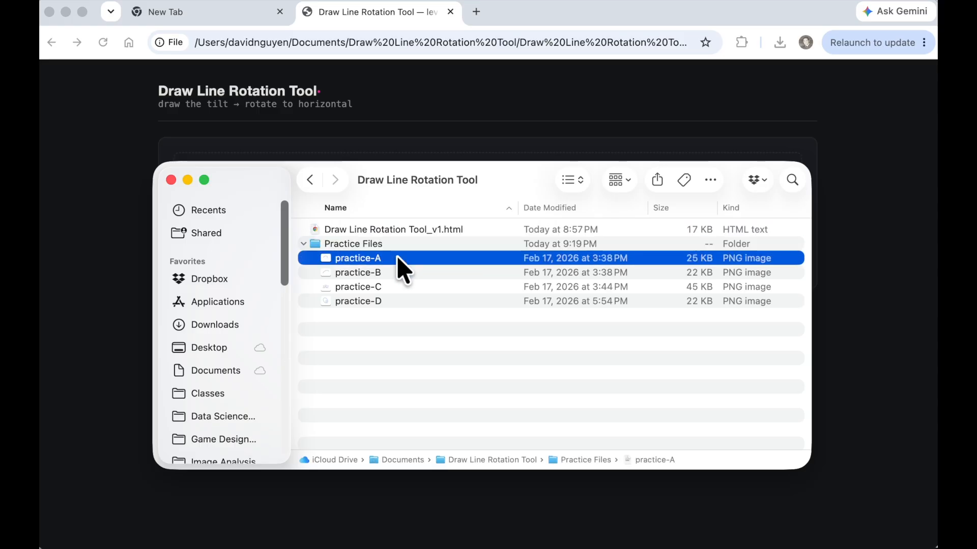
key(Down)
key(Down)
key(Down)
key(Up)
key(Up)
key(Up)
key(space)
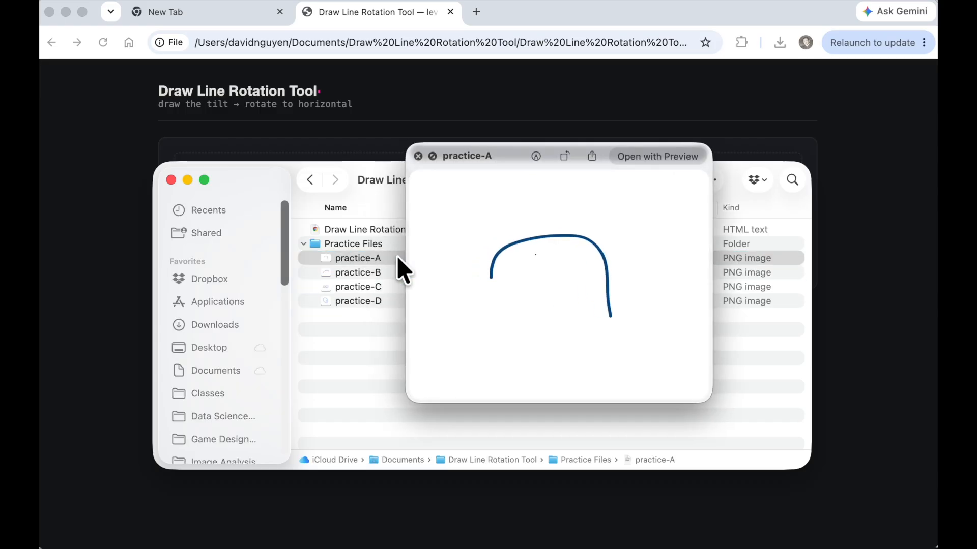
key(Down)
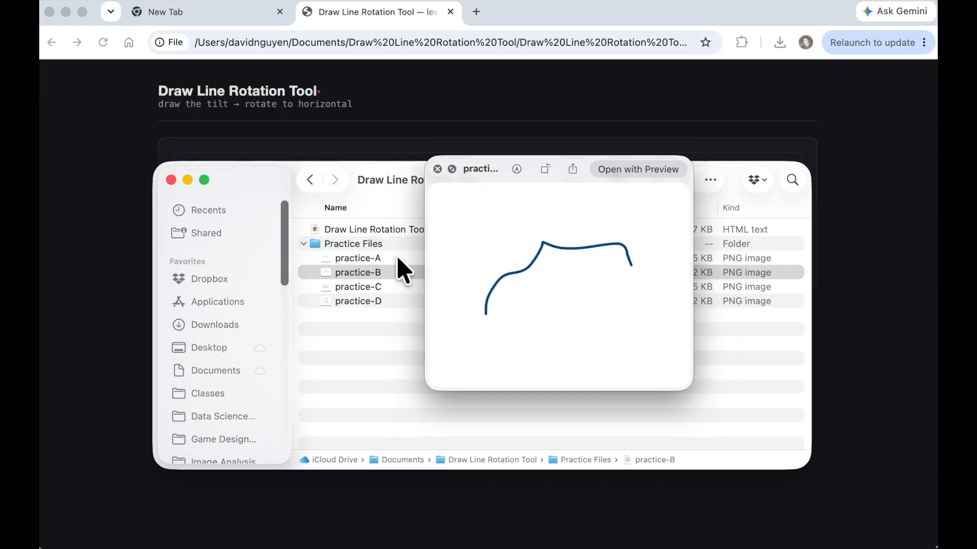
key(Down)
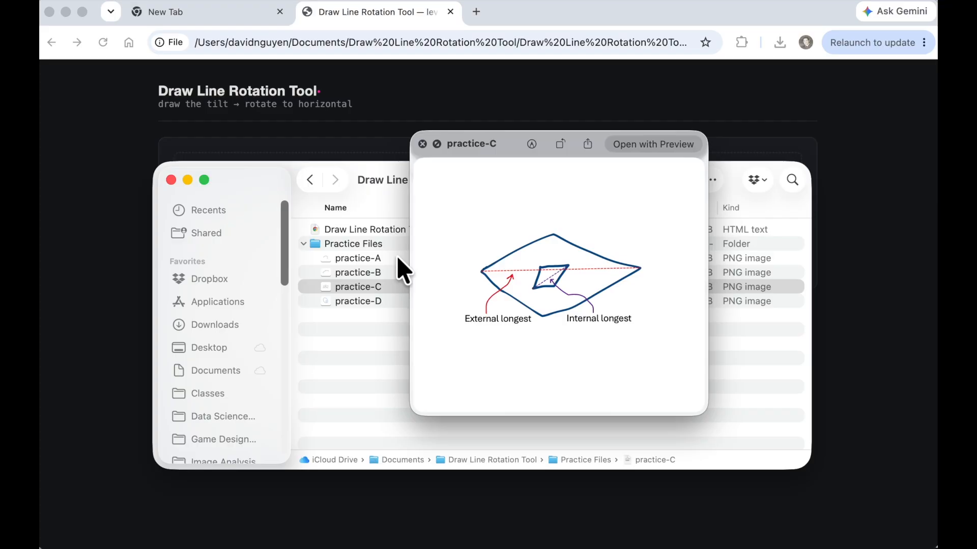
key(Down)
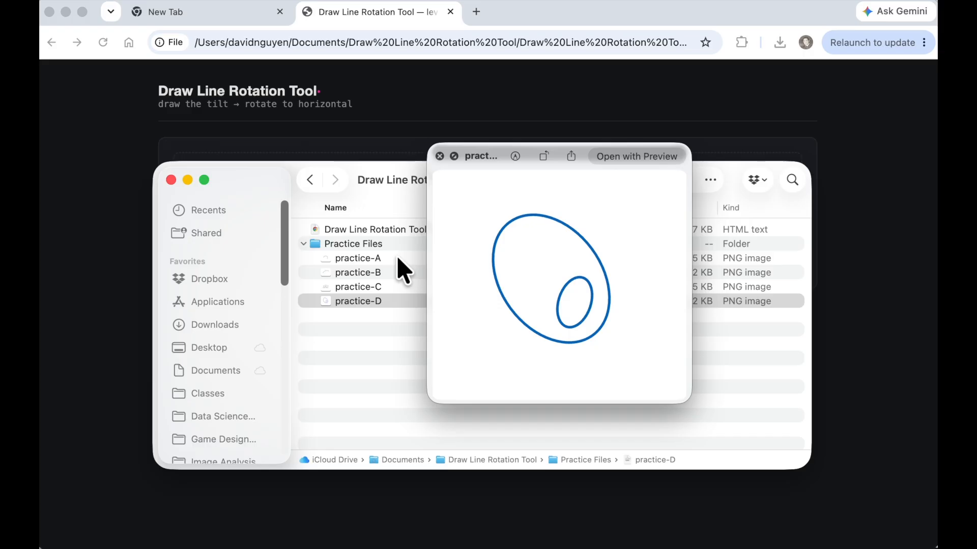
key(space)
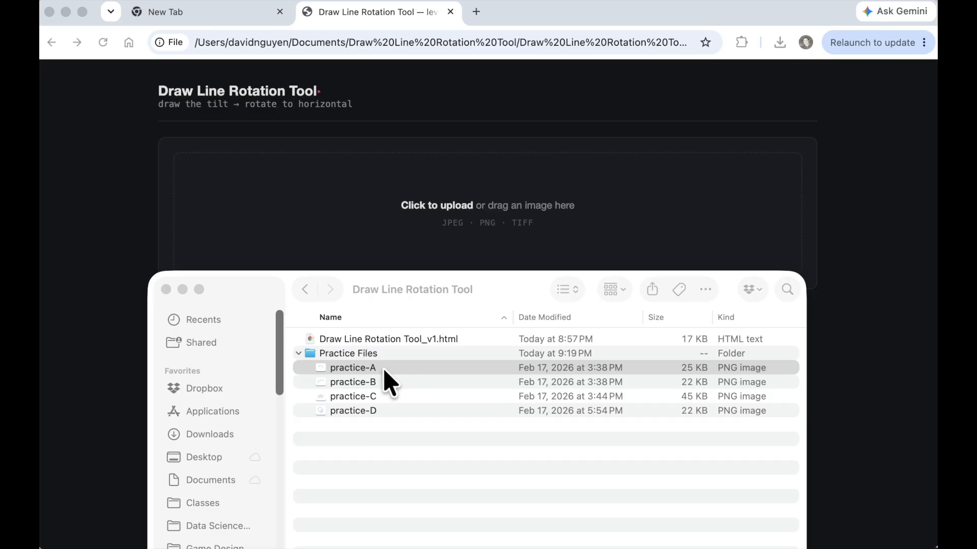
- Load practice-A into the tool's upload area
drag(334, 369, 448, 205)
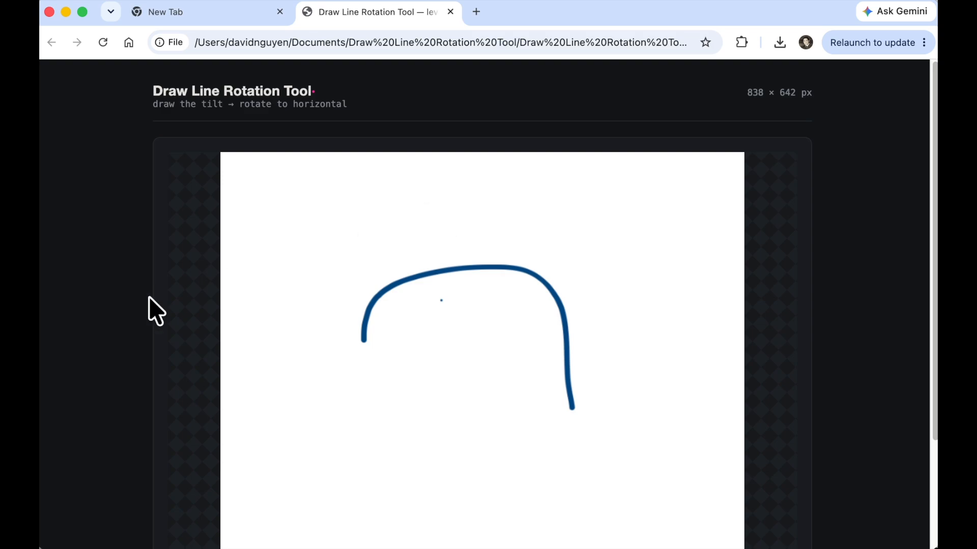
scroll(148, 309, down, 3)
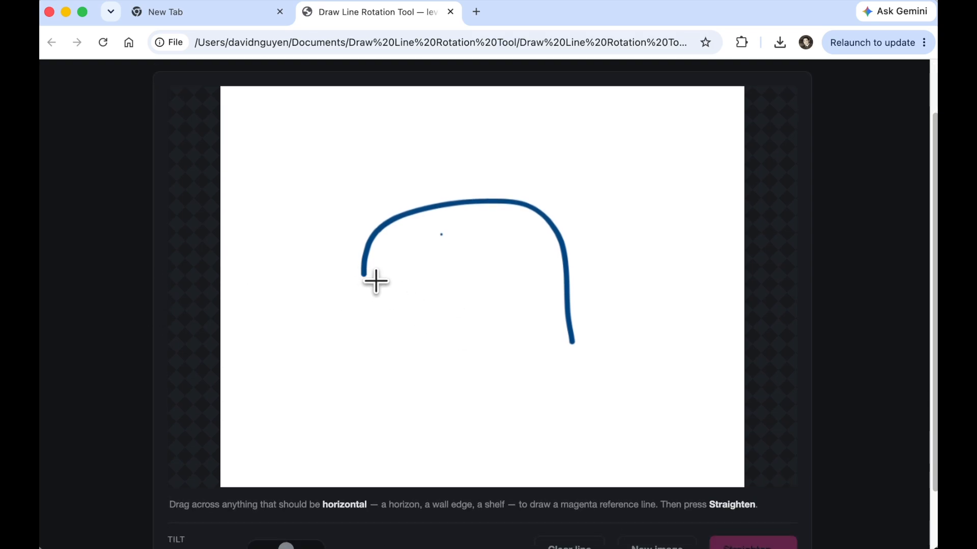
- Try drawing a reference line across the shape's two lower ends, then clear it
drag(363, 276, 576, 347)
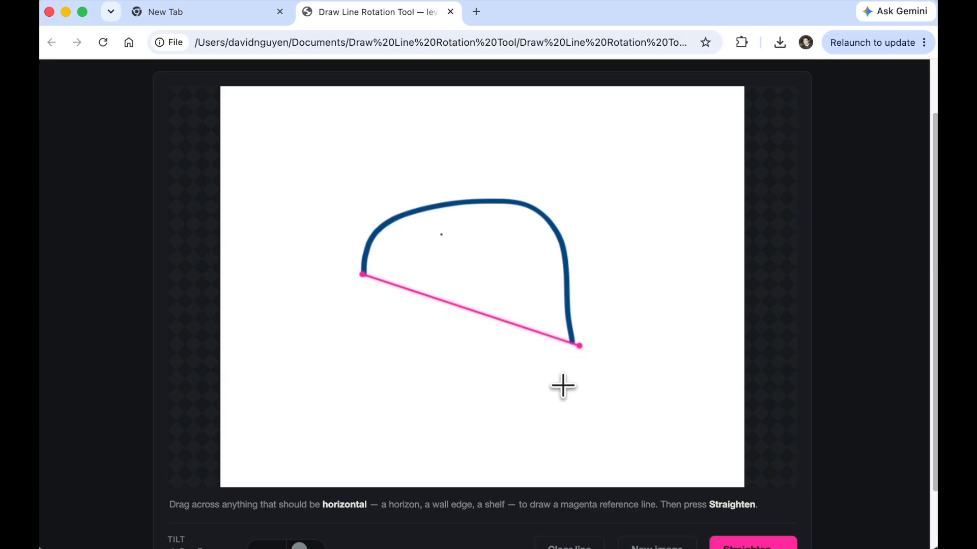
click(355, 334)
scroll(355, 333, down, 3)
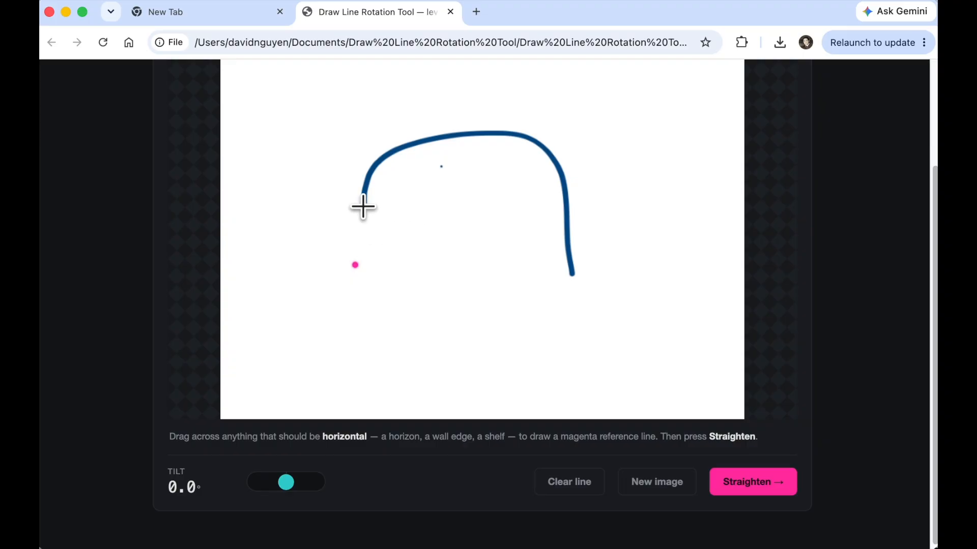
click(405, 228)
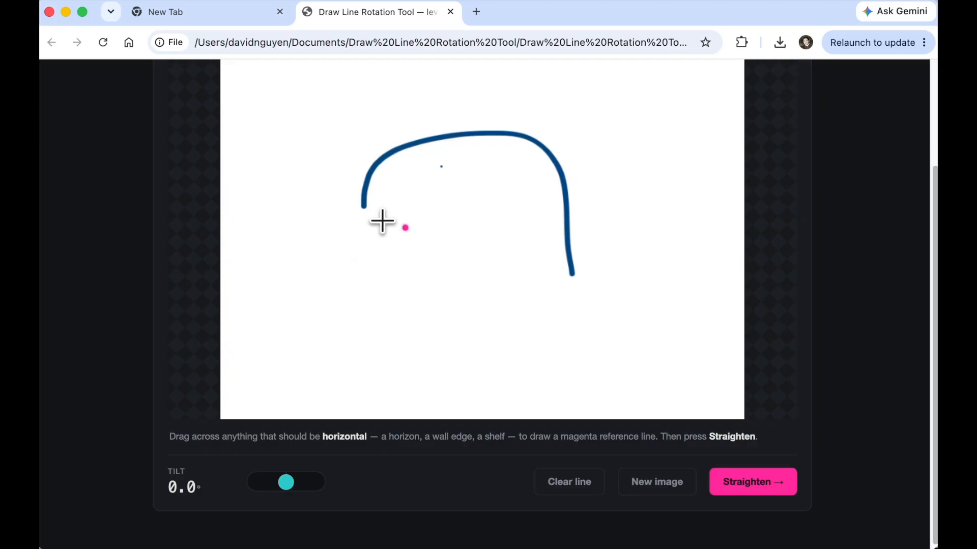
drag(363, 205, 615, 289)
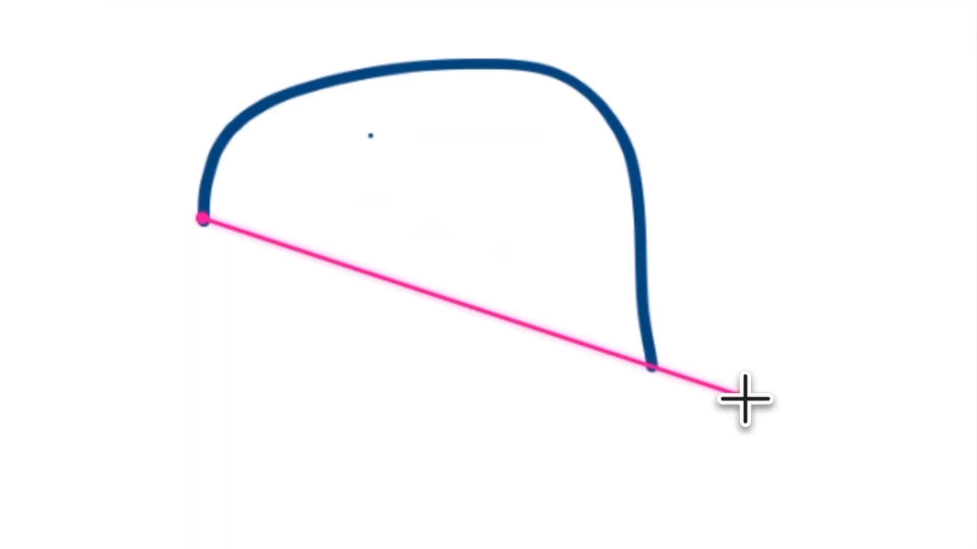
drag(745, 399, 743, 395)
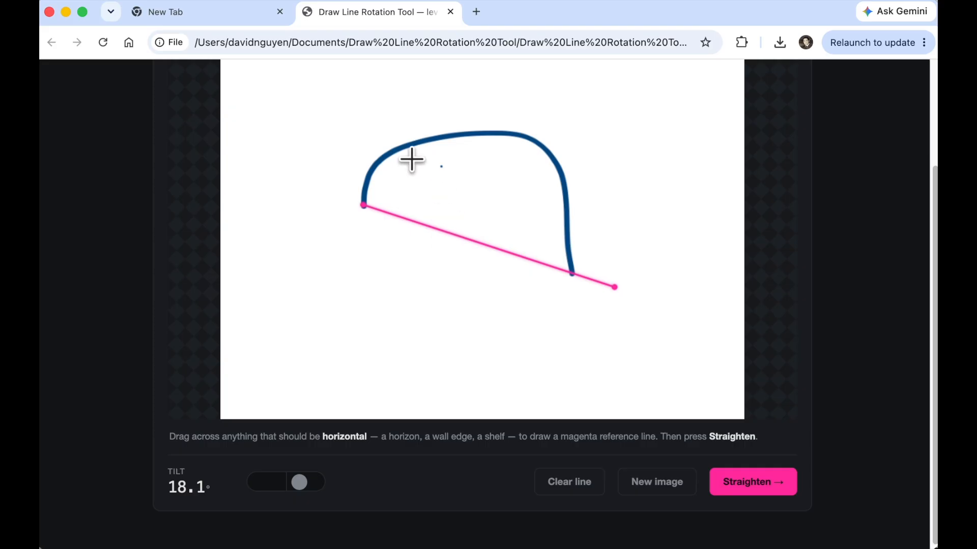
click(385, 174)
click(420, 283)
click(519, 206)
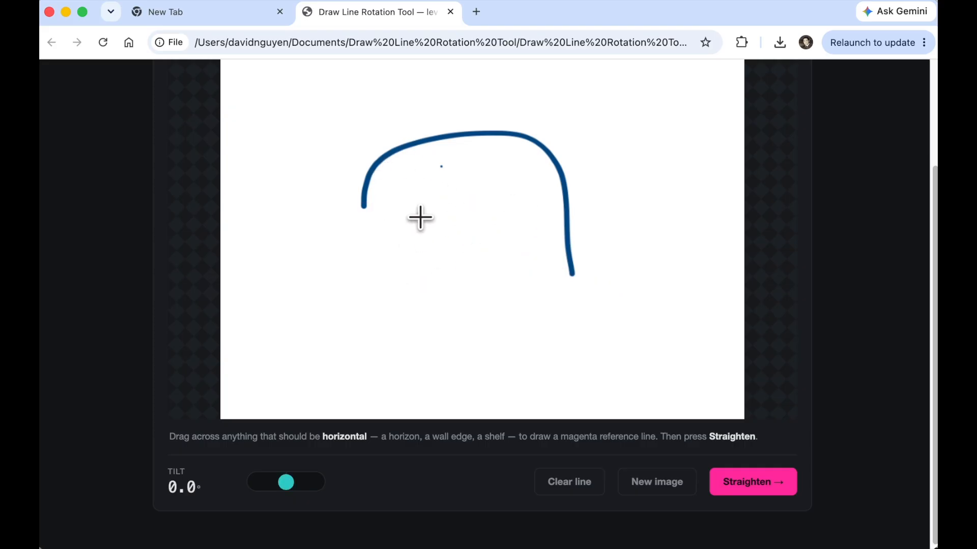
- Draw a magenta reference line from the curve's left end through its right end, about 18.3° tilt
click(420, 216)
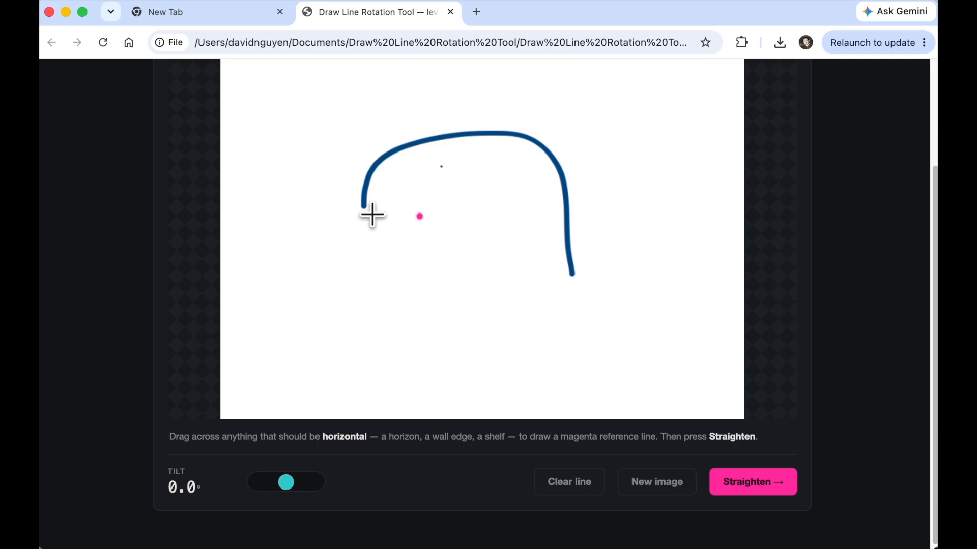
drag(364, 206, 607, 287)
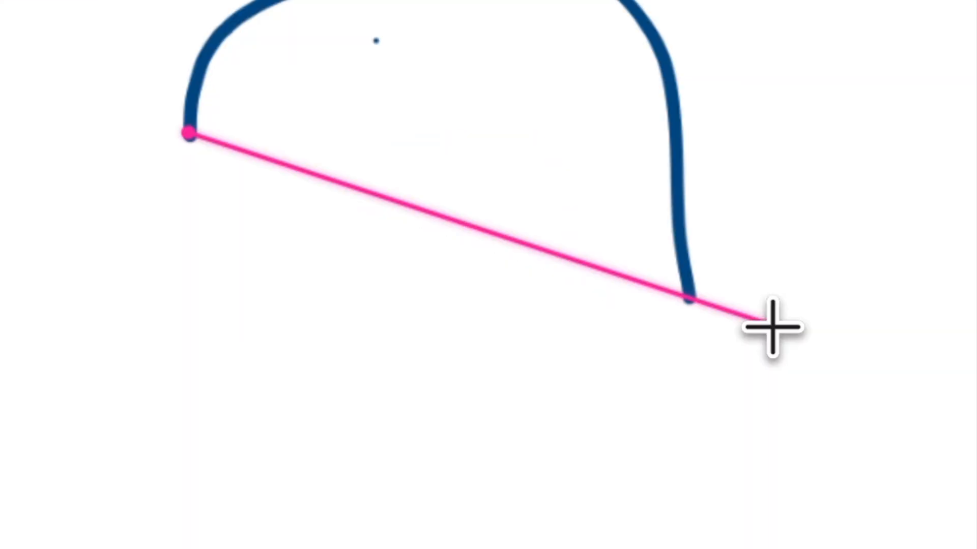
drag(773, 325, 771, 324)
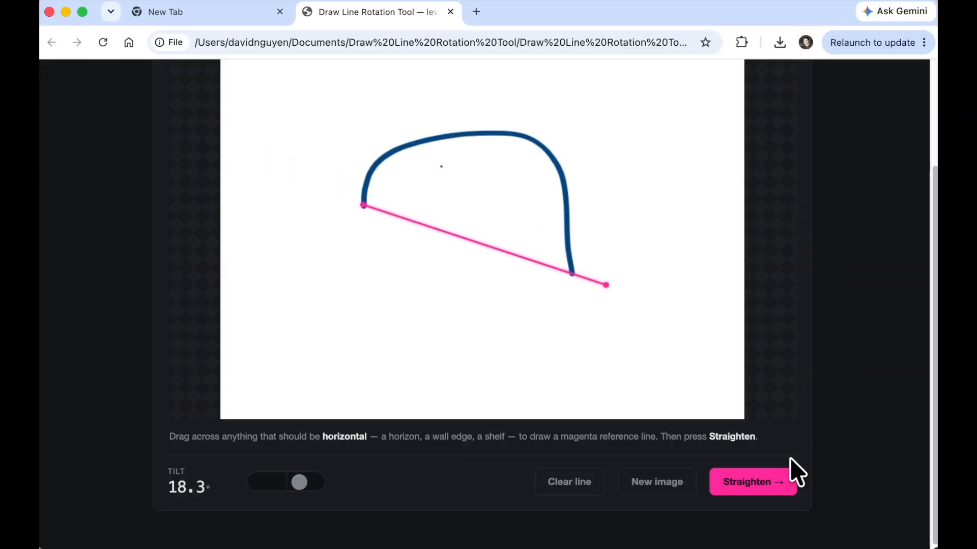
- Straighten the image using the reference line
click(752, 486)
scroll(598, 334, down, 3)
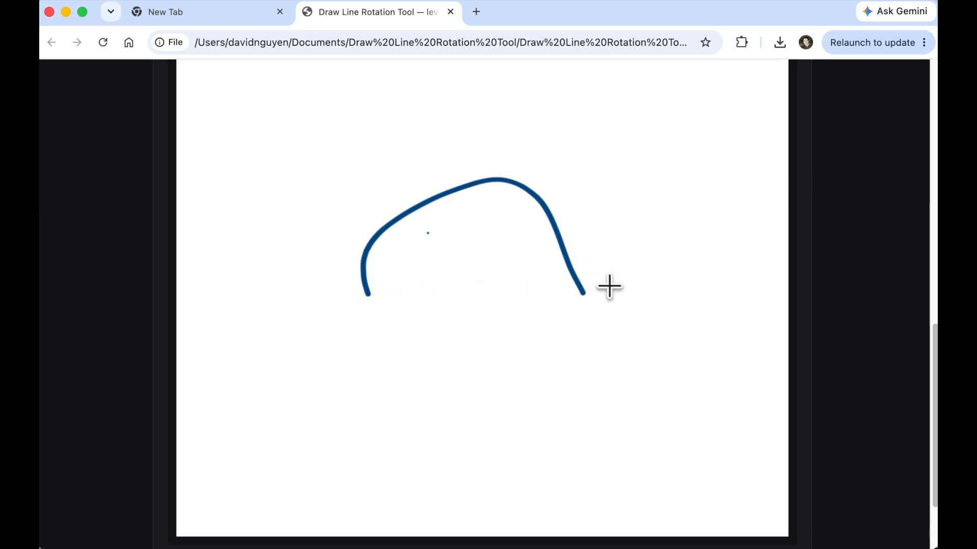
scroll(609, 287, down, 2)
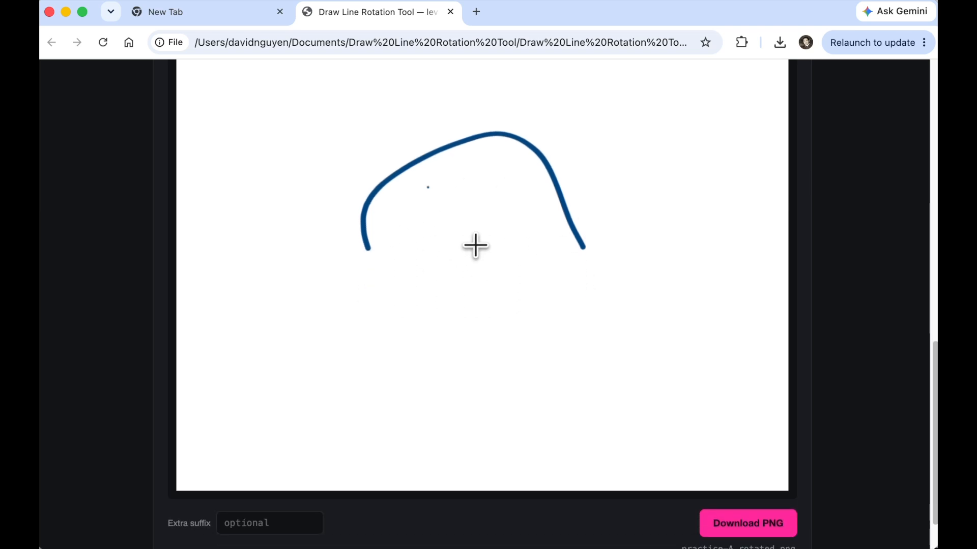
scroll(476, 245, down, 3)
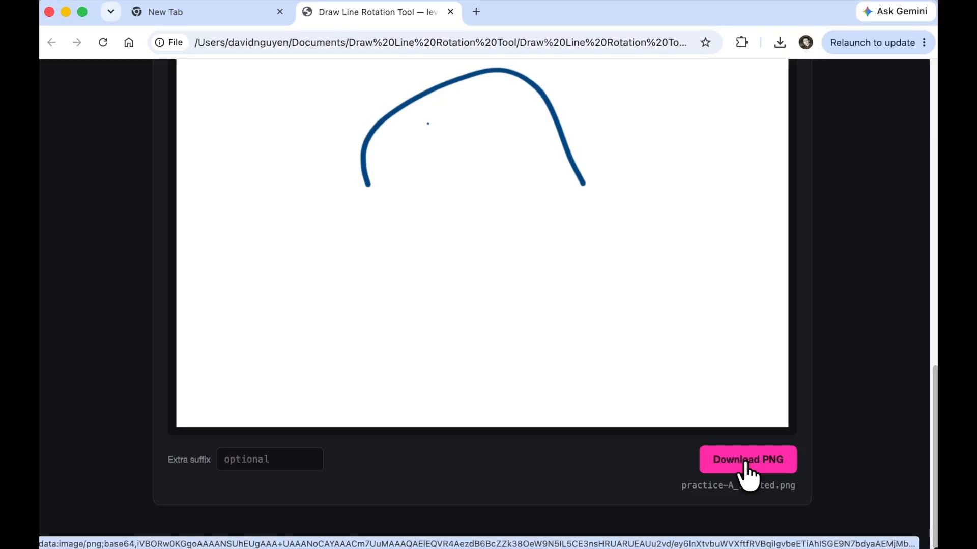
scroll(528, 201, up, 10)
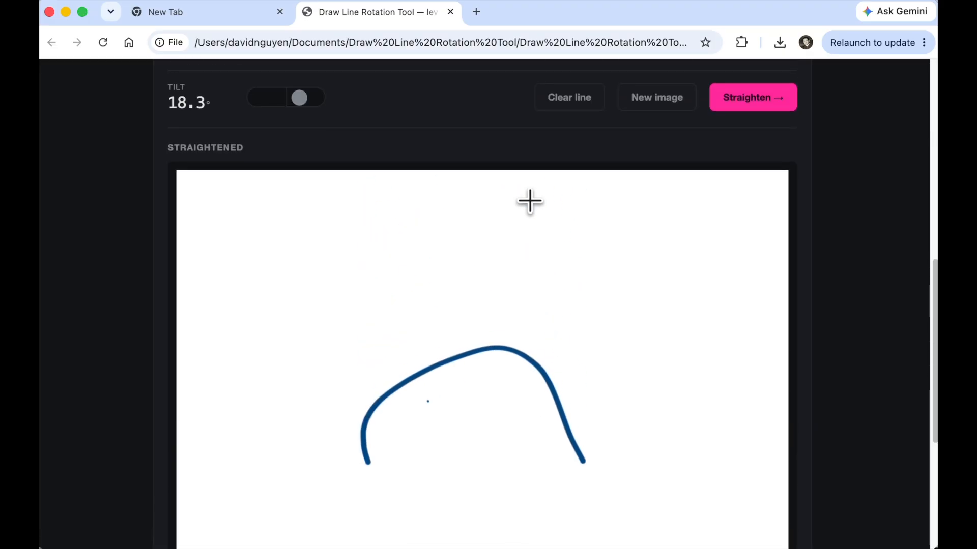
scroll(528, 200, up, 18)
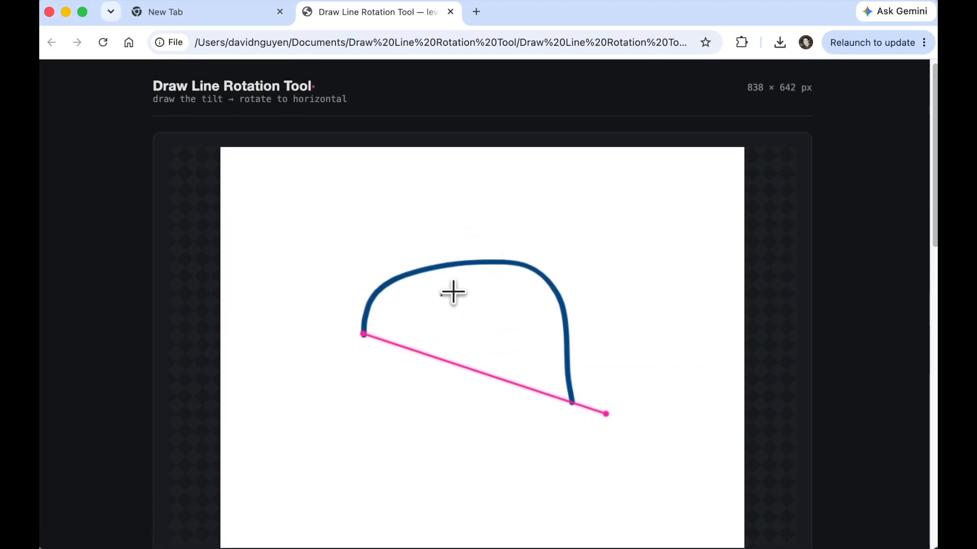
scroll(445, 290, down, 20)
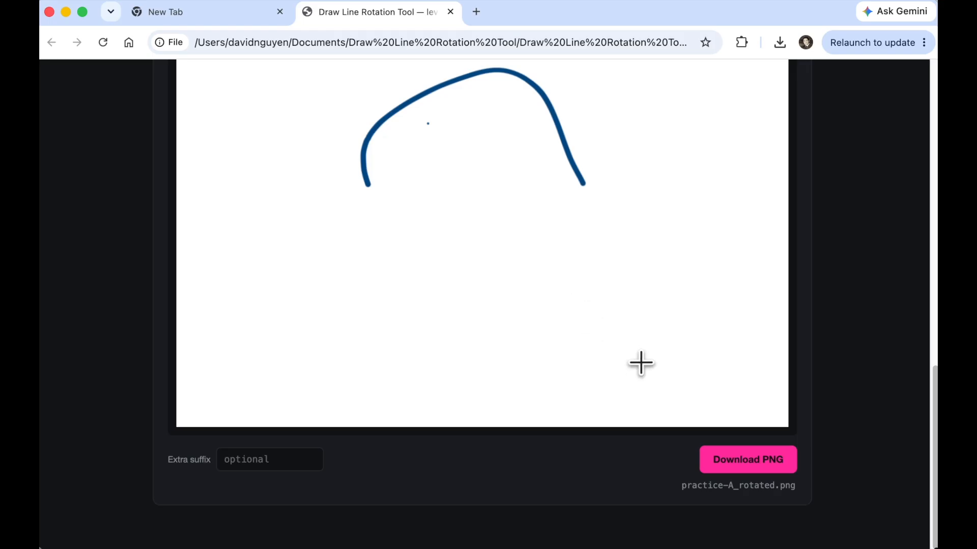
- Download the straightened image as practice-A_rotated.png and open it from the downloads list
click(743, 466)
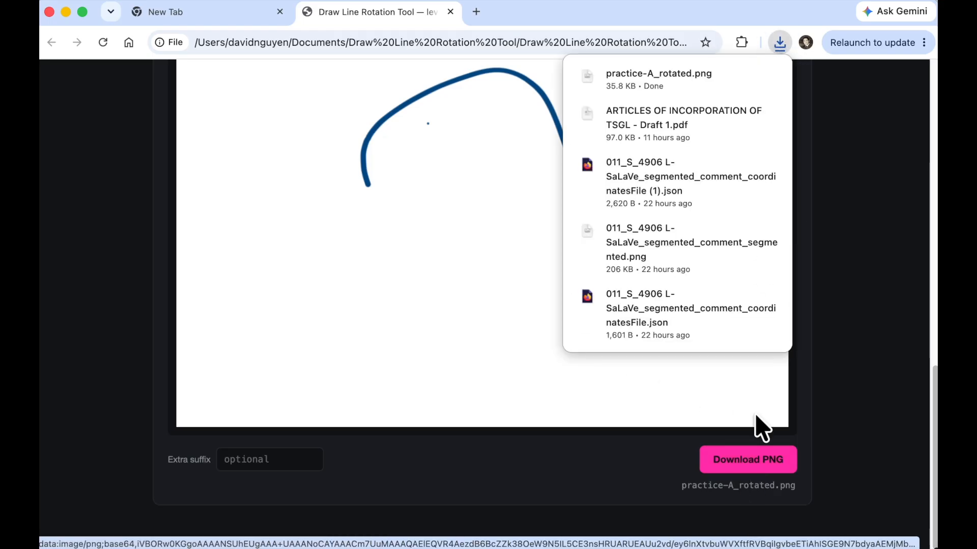
click(656, 86)
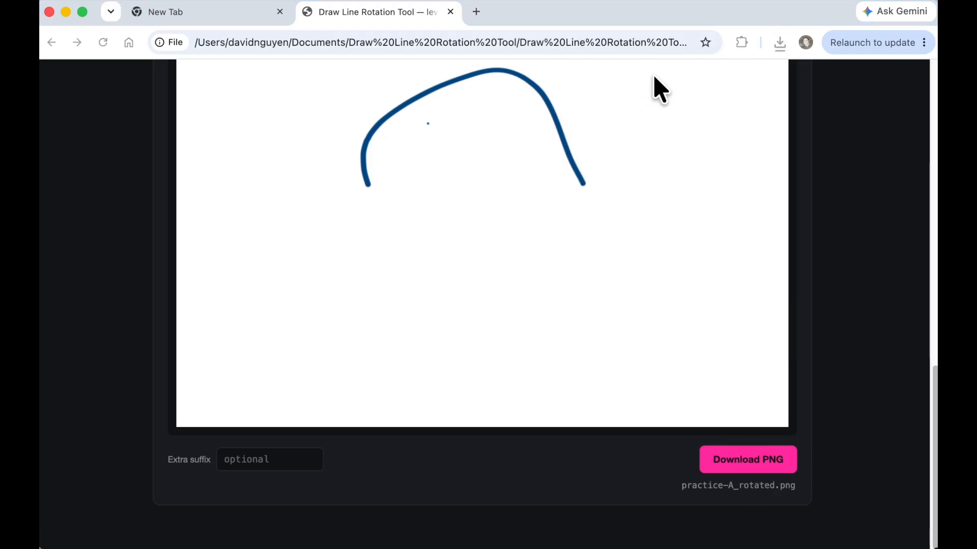
- Review the downloaded practice-A_rotated.png in the image viewer and close it
drag(244, 19, 370, 30)
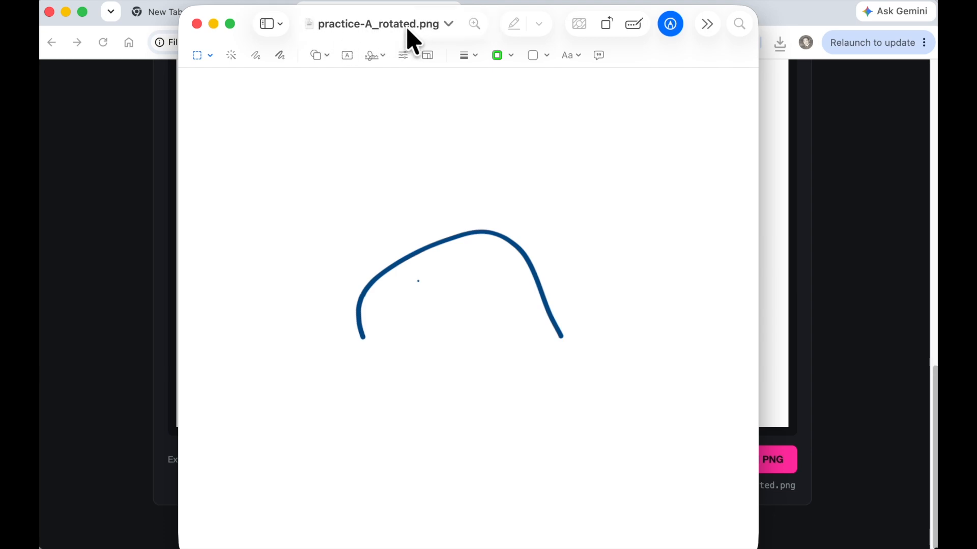
key(super+w)
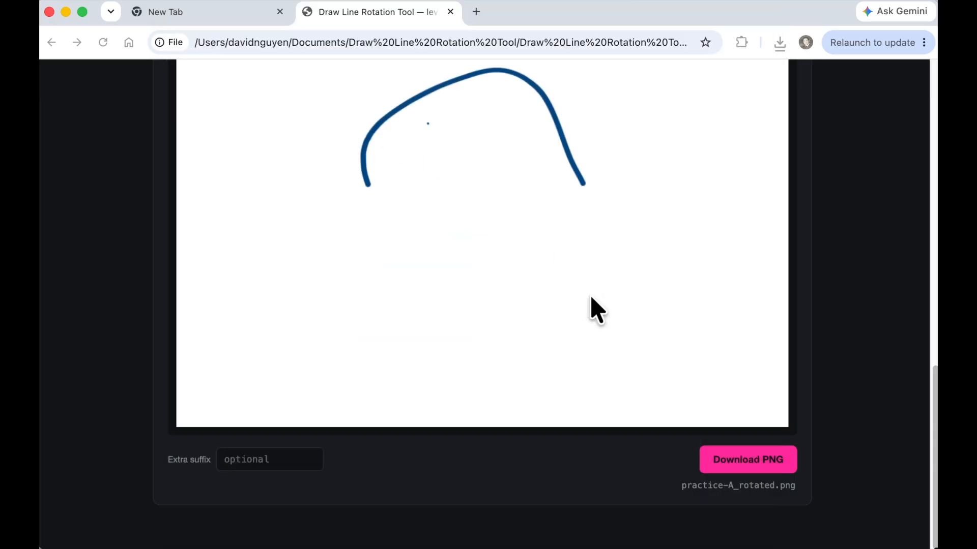
- Start a new image and upload the next practice image from Finder into the tool
scroll(595, 310, up, 10)
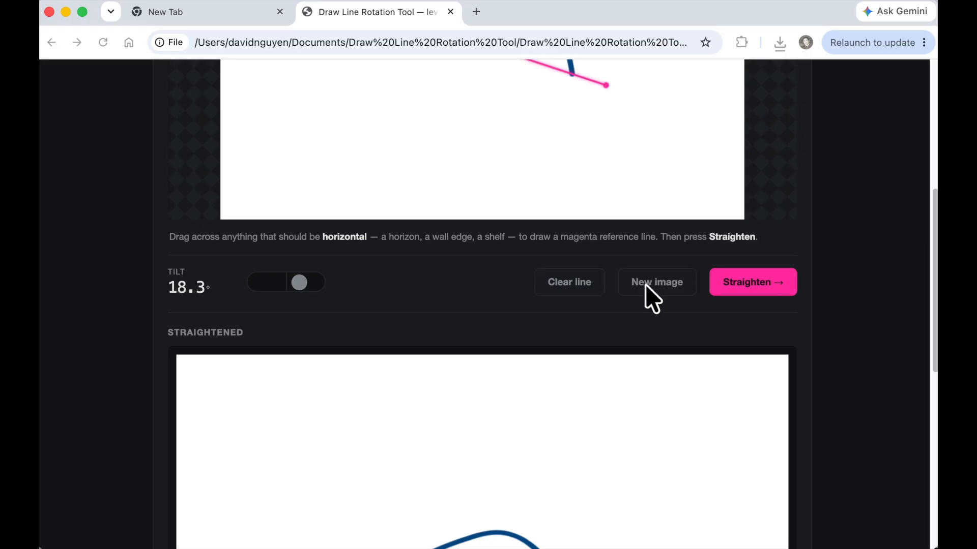
click(664, 286)
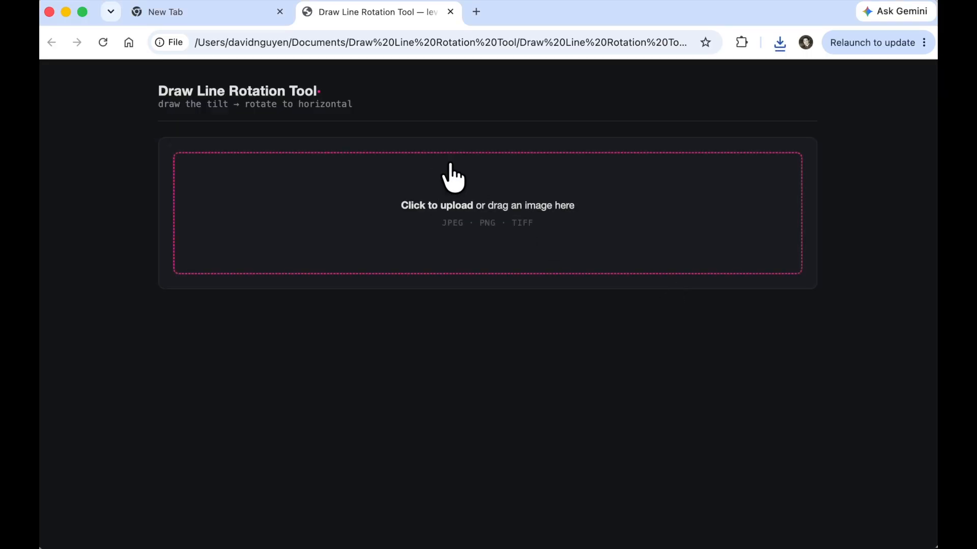
click(90, 548)
drag(396, 383, 472, 192)
scroll(523, 312, down, 3)
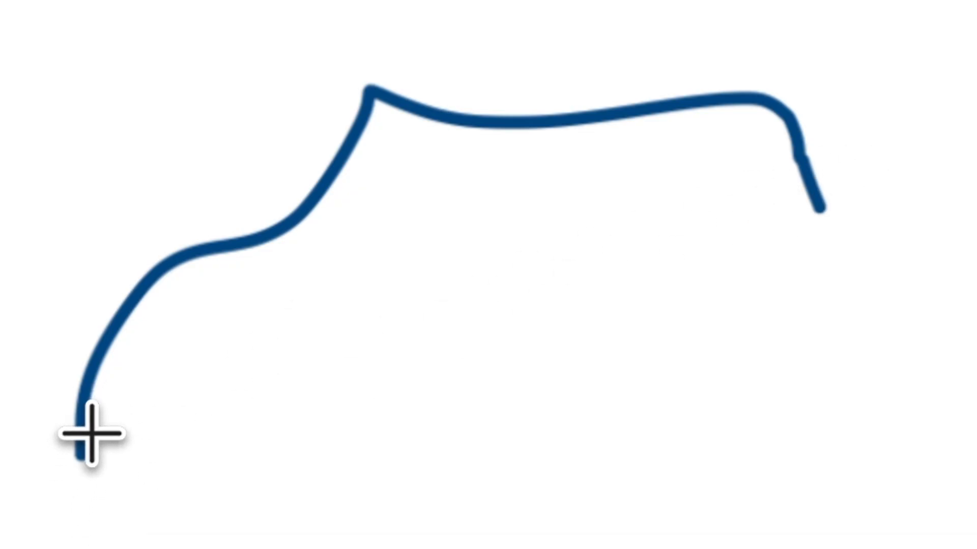
- Draw a reference line from the curve's lower-left end past its right end, about -18.4° tilt, and straighten the image
click(83, 451)
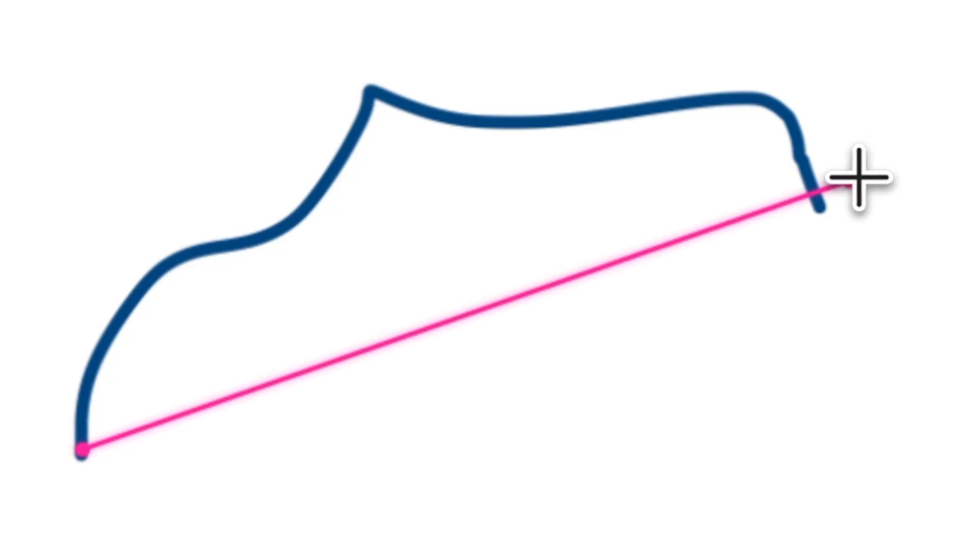
click(899, 179)
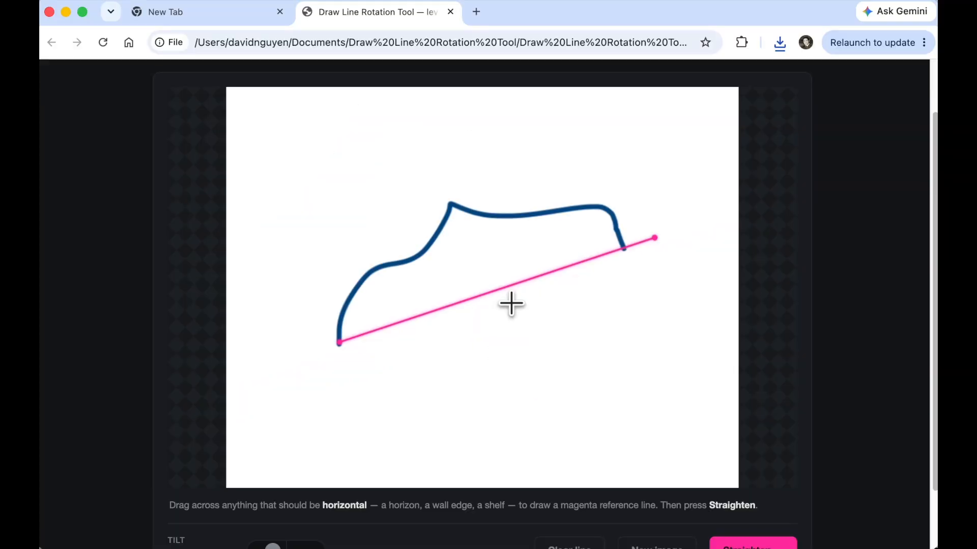
scroll(528, 349, down, 2)
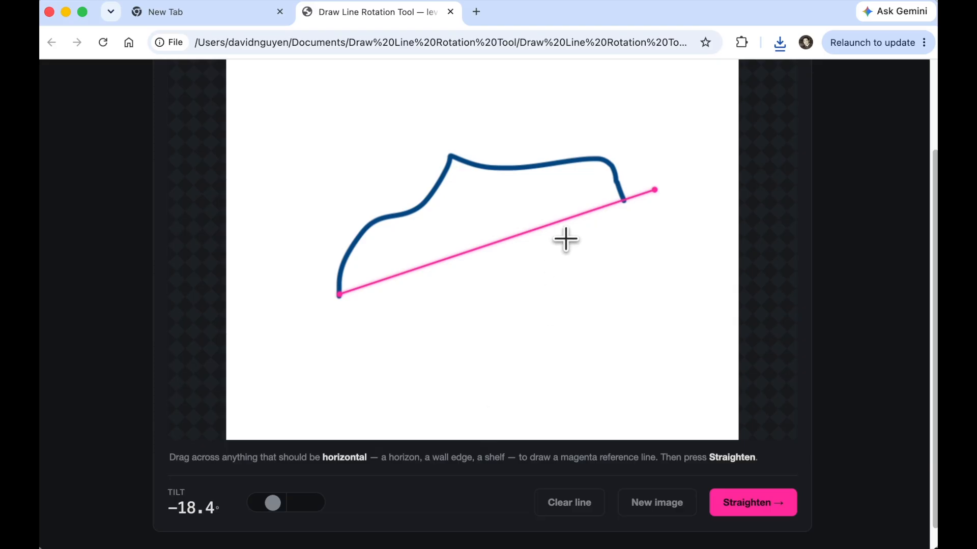
scroll(621, 301, down, 1)
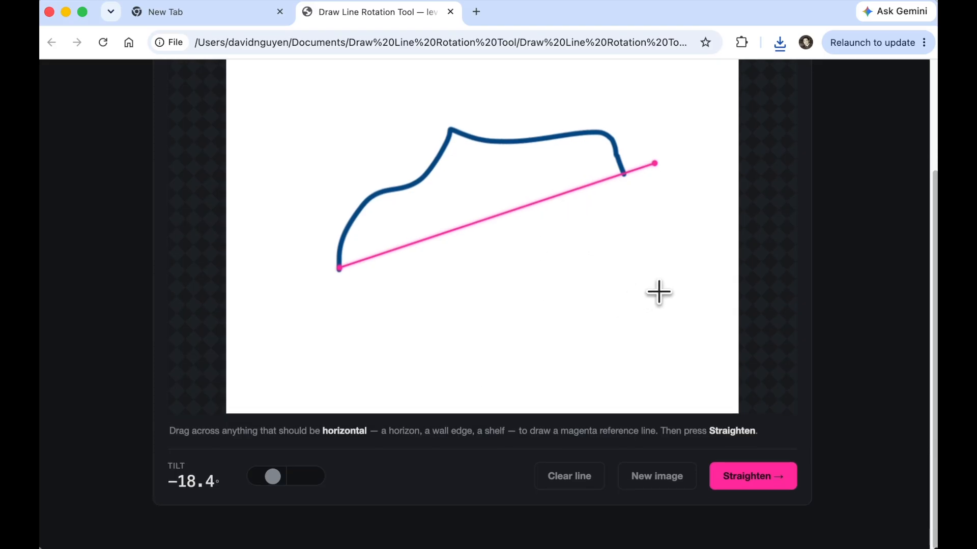
click(750, 479)
scroll(537, 376, down, 2)
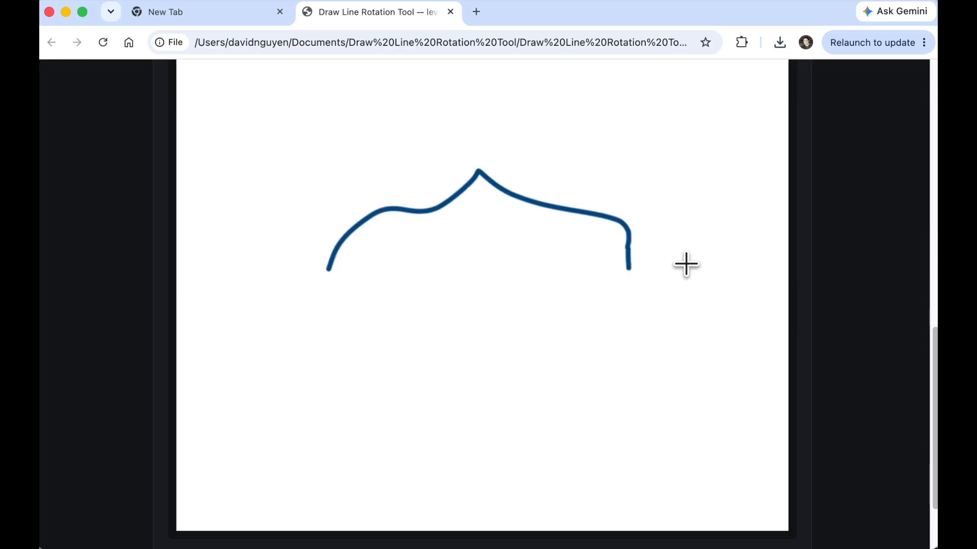
scroll(520, 292, down, 1)
scroll(519, 290, up, 10)
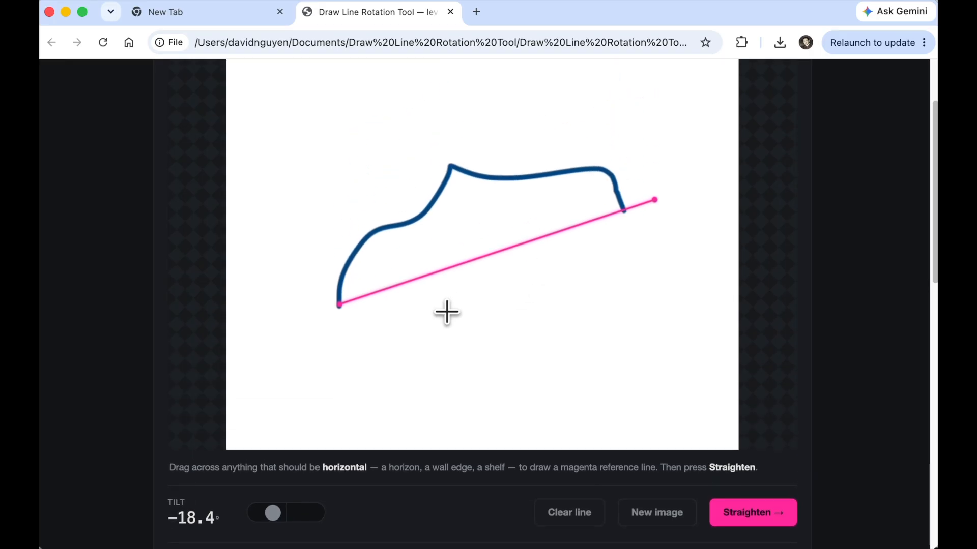
- Replace the reference line with one drawn from the curve's right end leftward past its left end, about 161.3° tilt, and straighten
click(540, 273)
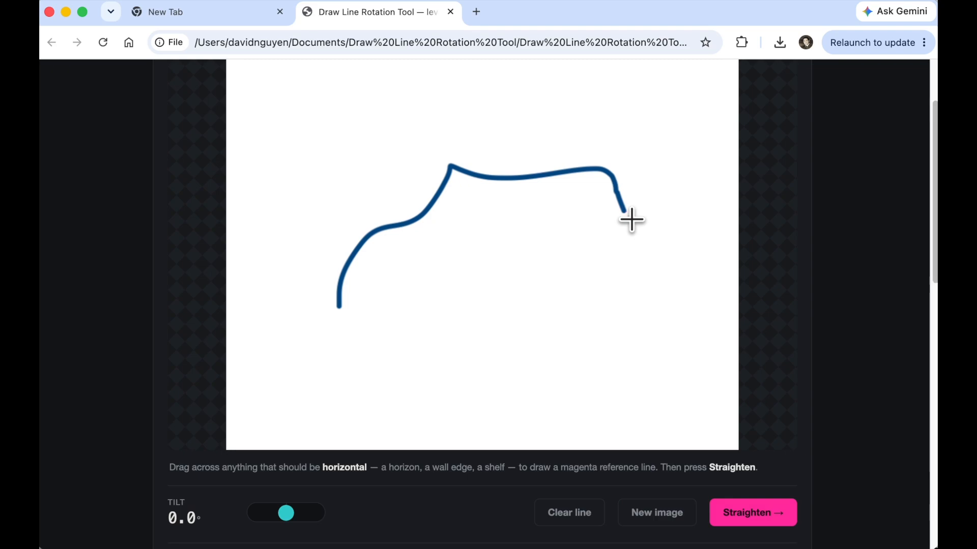
drag(624, 210, 300, 318)
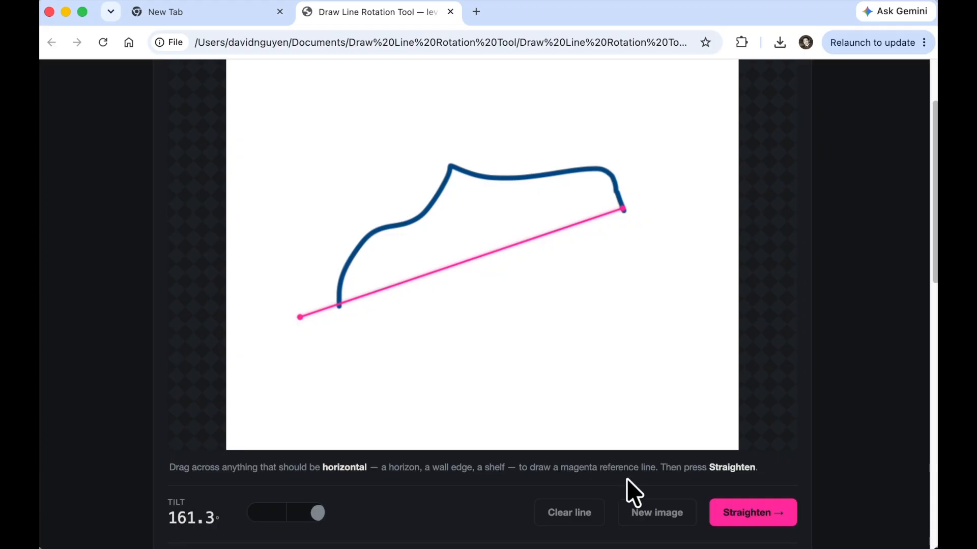
click(761, 514)
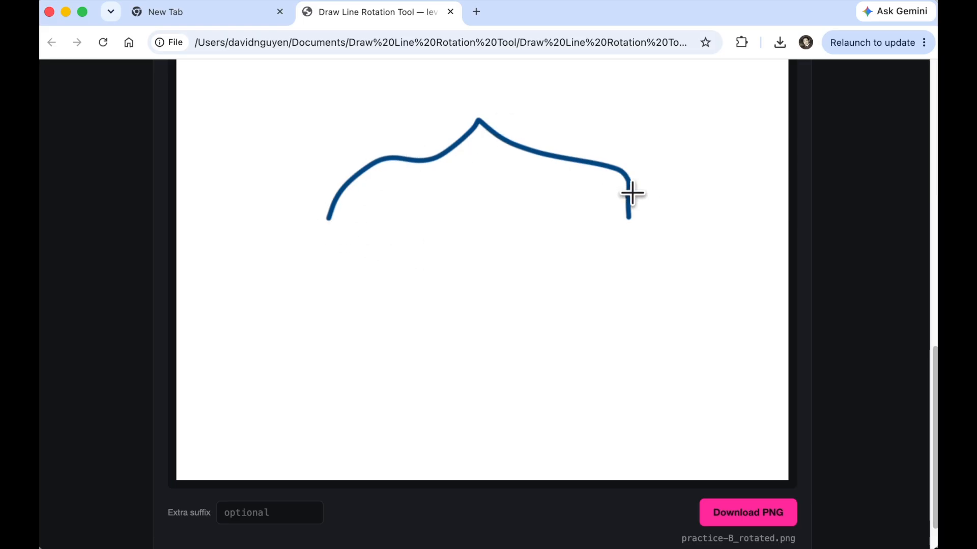
scroll(478, 259, up, 10)
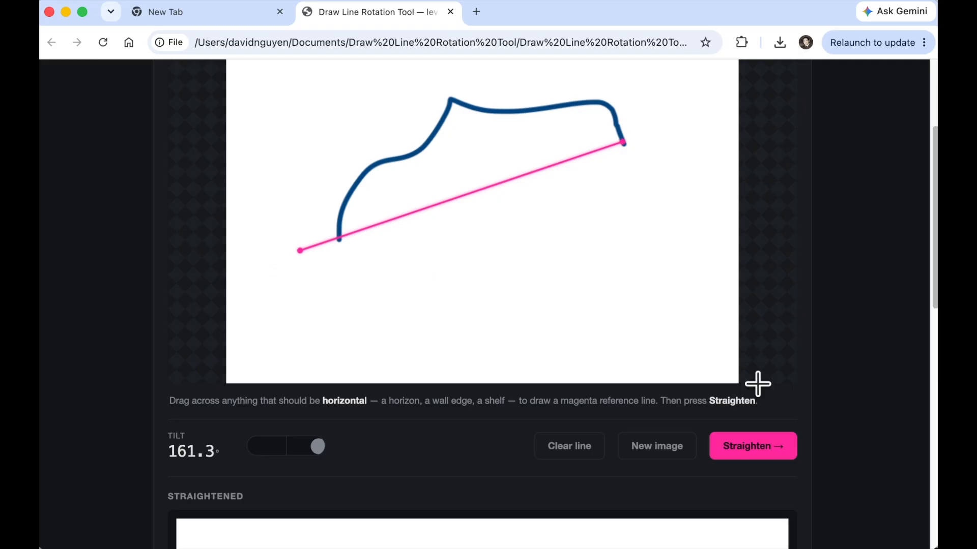
click(740, 448)
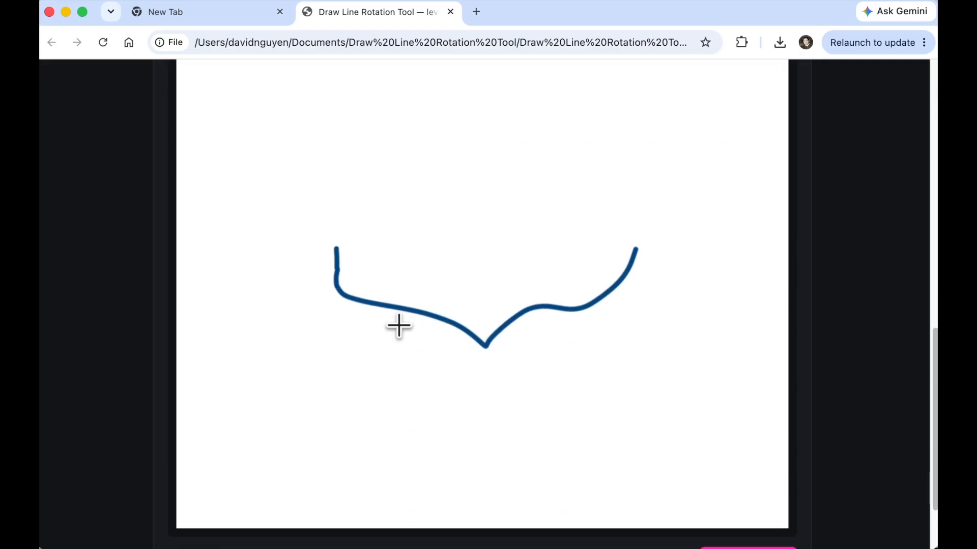
- Scroll between the reference image and the straightened result to compare them
scroll(507, 351, down, 2)
scroll(507, 351, up, 10)
scroll(506, 351, up, 2)
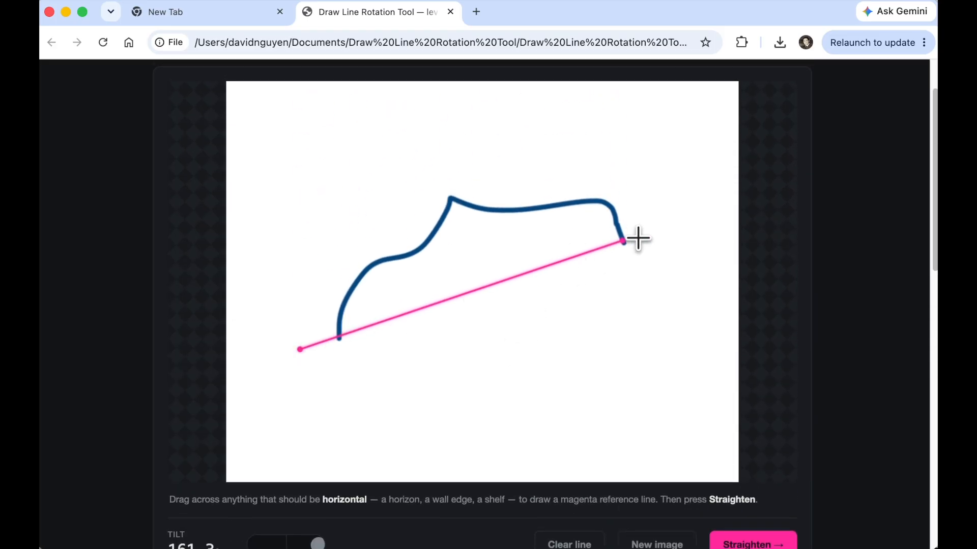
scroll(483, 356, down, 15)
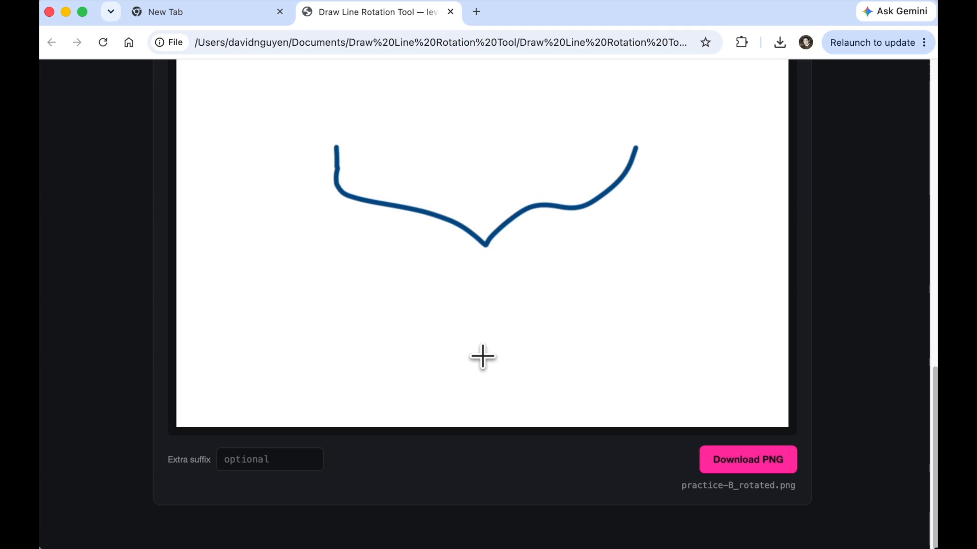
scroll(482, 356, up, 5)
scroll(483, 356, up, 10)
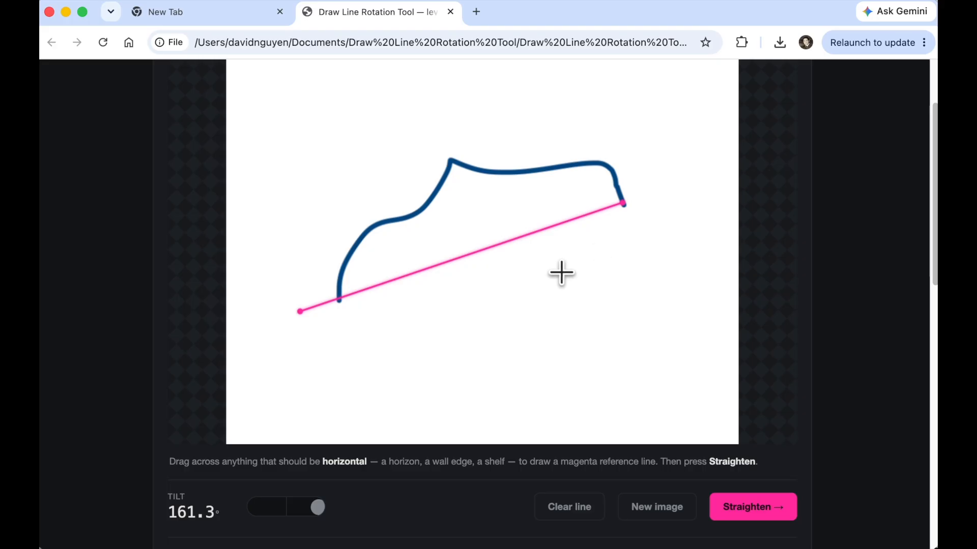
scroll(561, 273, down, 10)
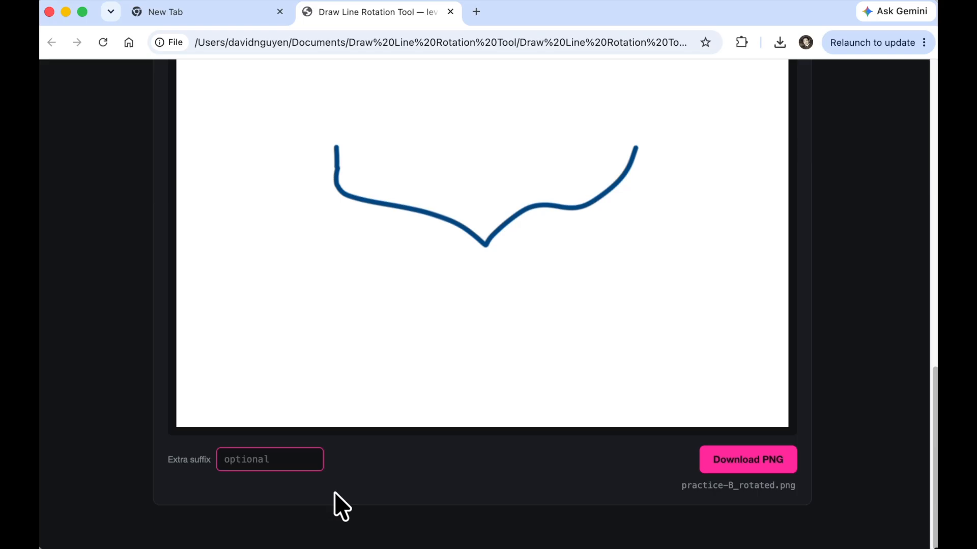
- Download the straightened image with the suffix test-4, open it from the downloads list, and check its file name
text(test-4)
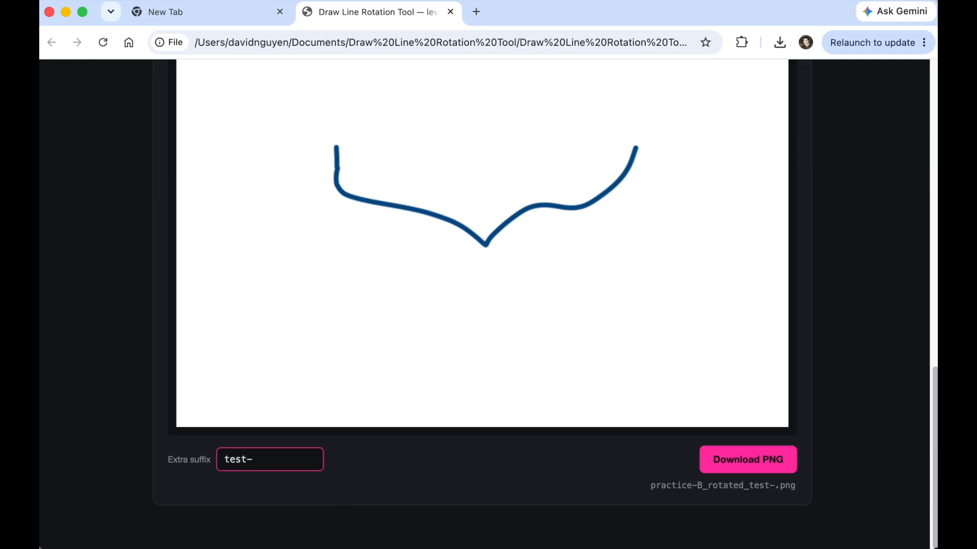
click(737, 458)
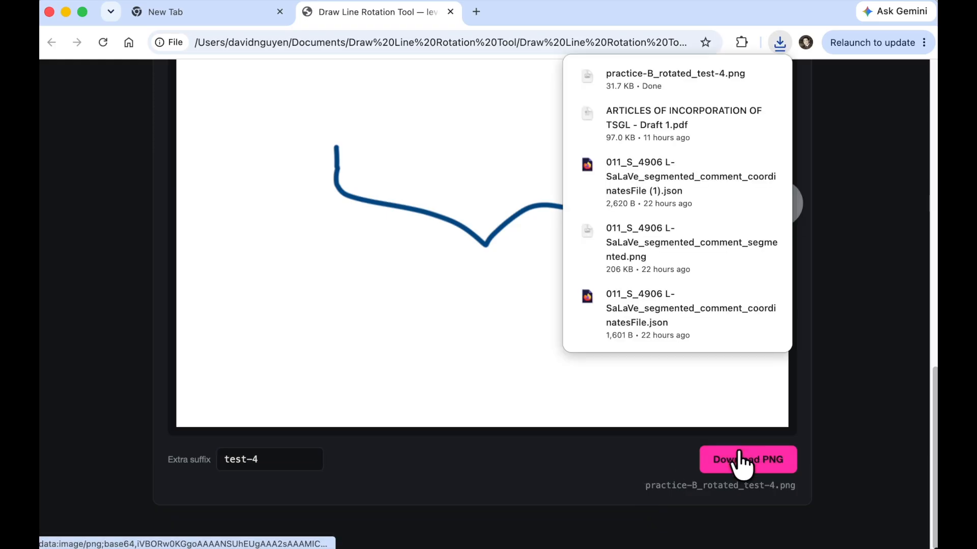
click(656, 77)
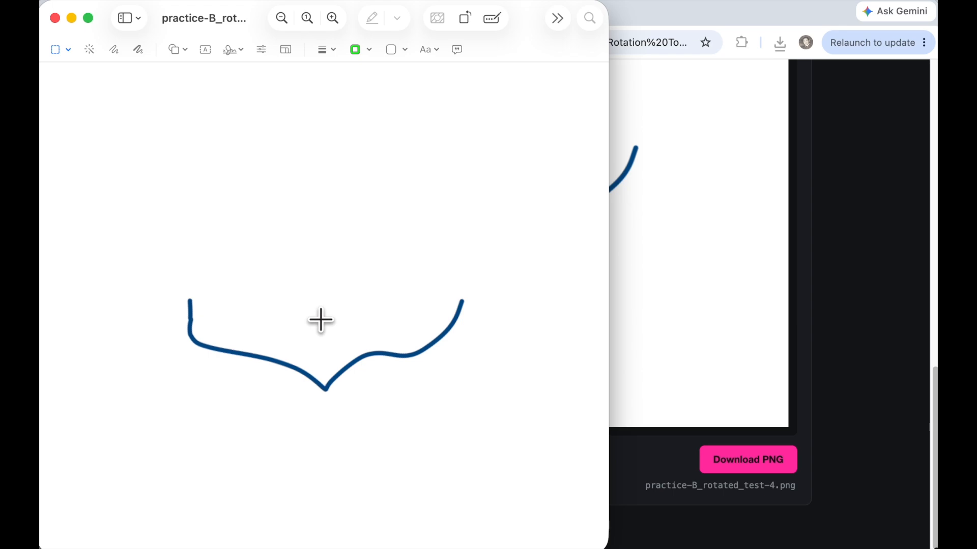
click(231, 20)
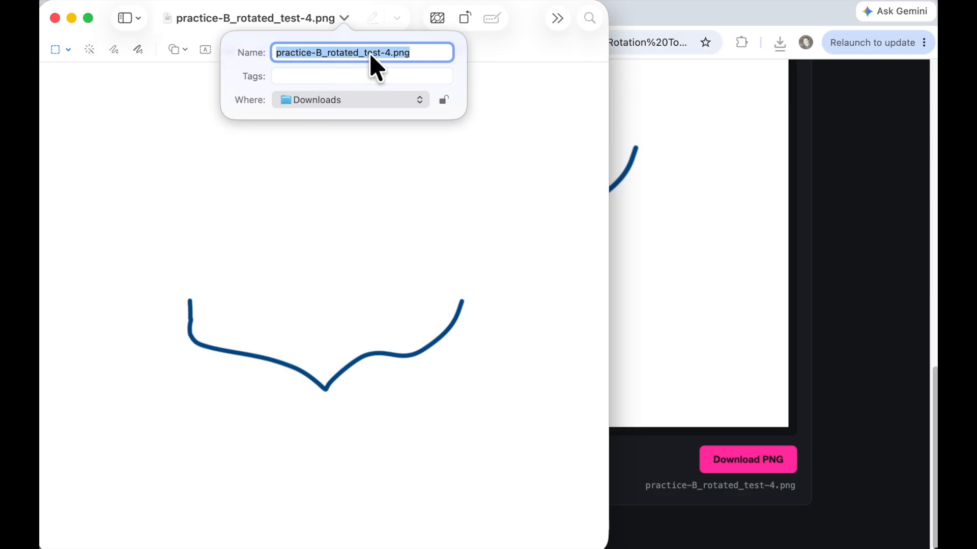
key(super+q)
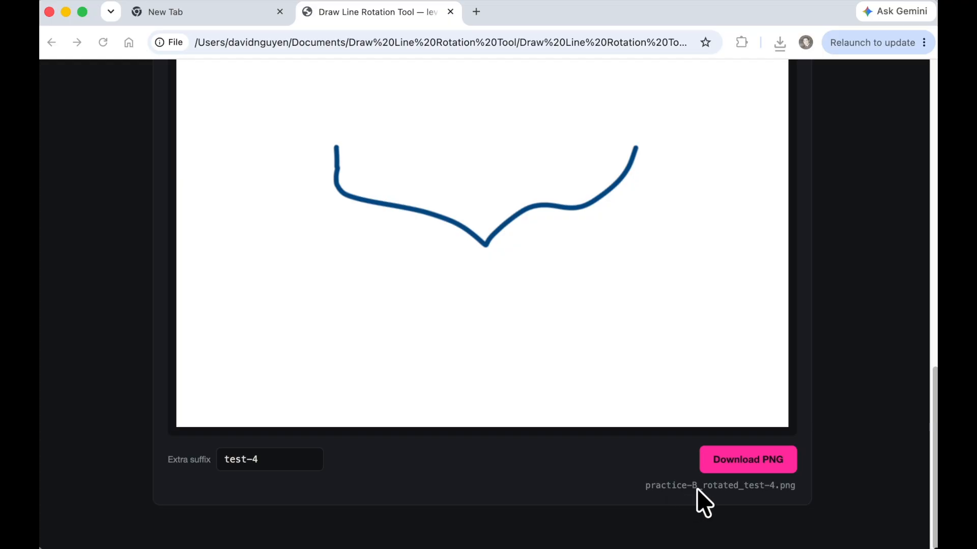
- Start a new image and upload the diamond diagram with the External longest and Internal longest labels from Finder
scroll(678, 489, up, 10)
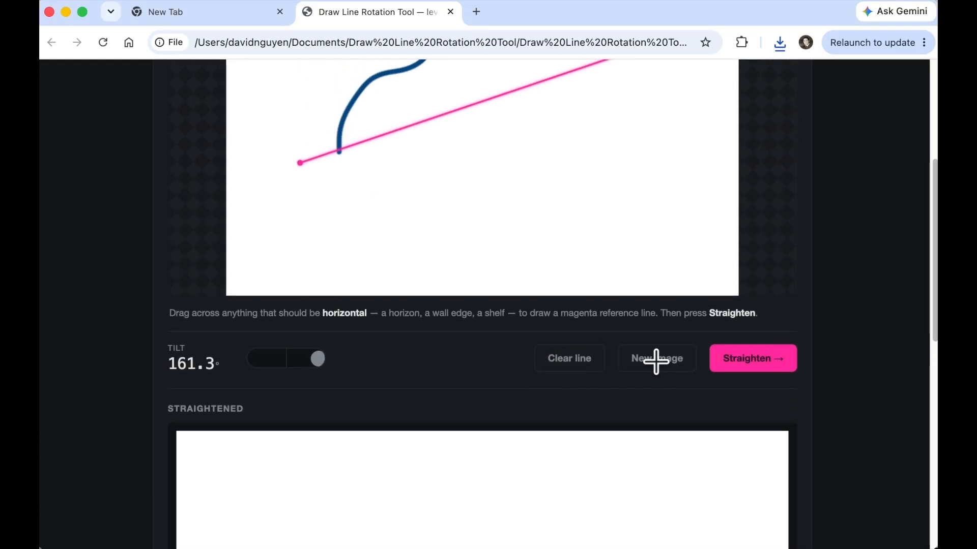
click(656, 359)
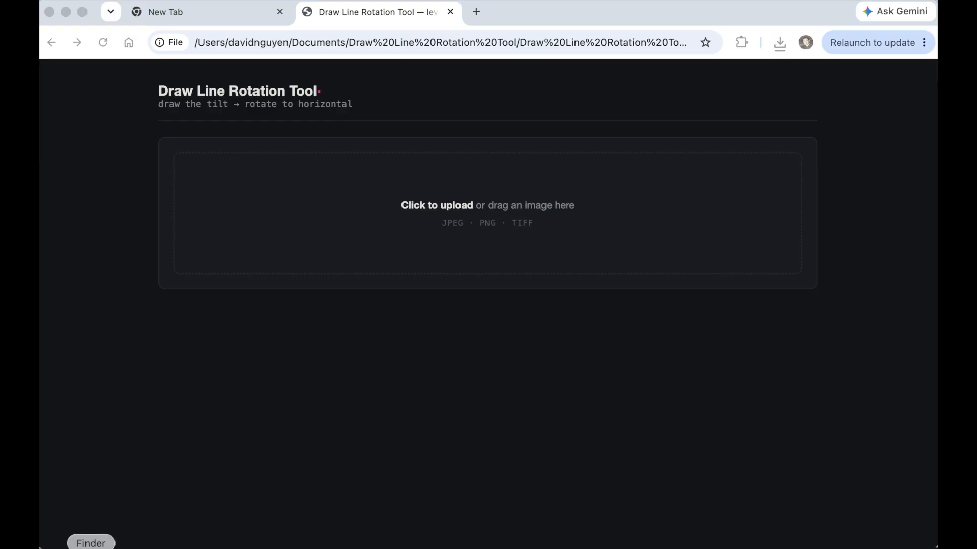
click(87, 545)
click(387, 394)
drag(352, 401, 475, 218)
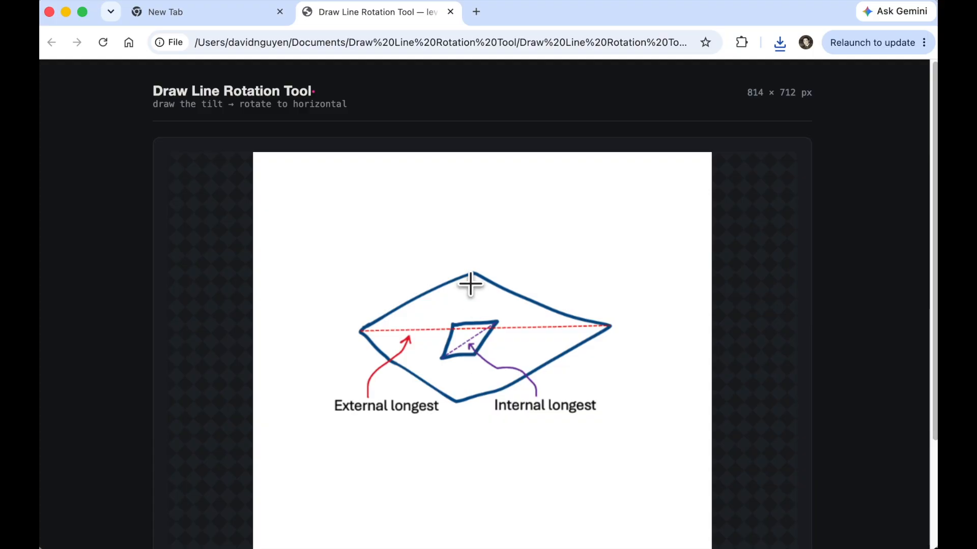
scroll(504, 356, down, 2)
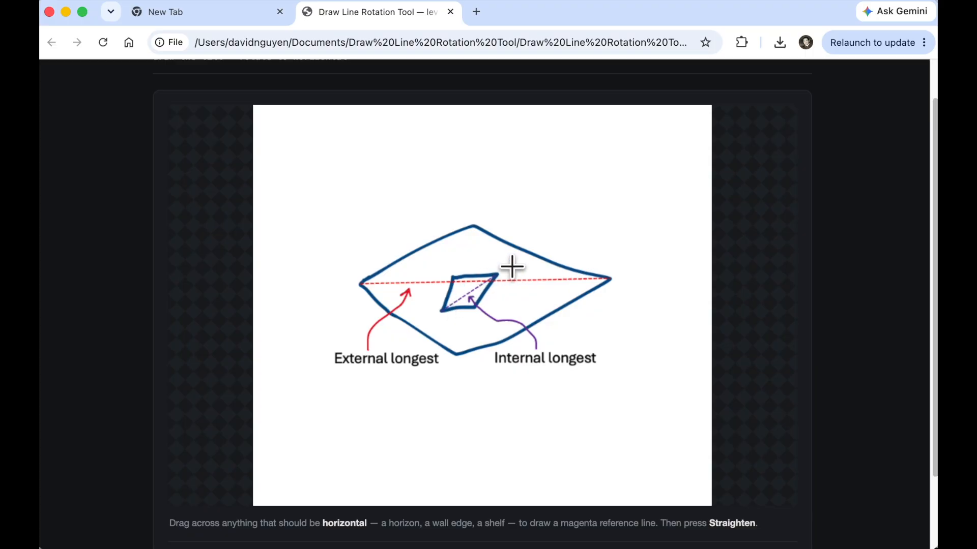
- Draw a reference line along the inner shape's diagonal, extending its end to about -32.4° tilt
scroll(511, 267, down, 1)
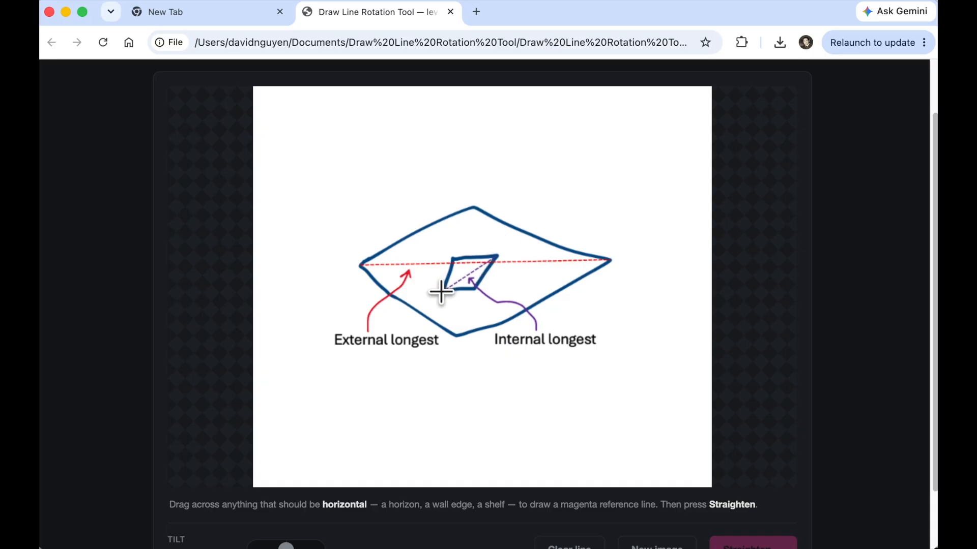
drag(441, 293, 507, 249)
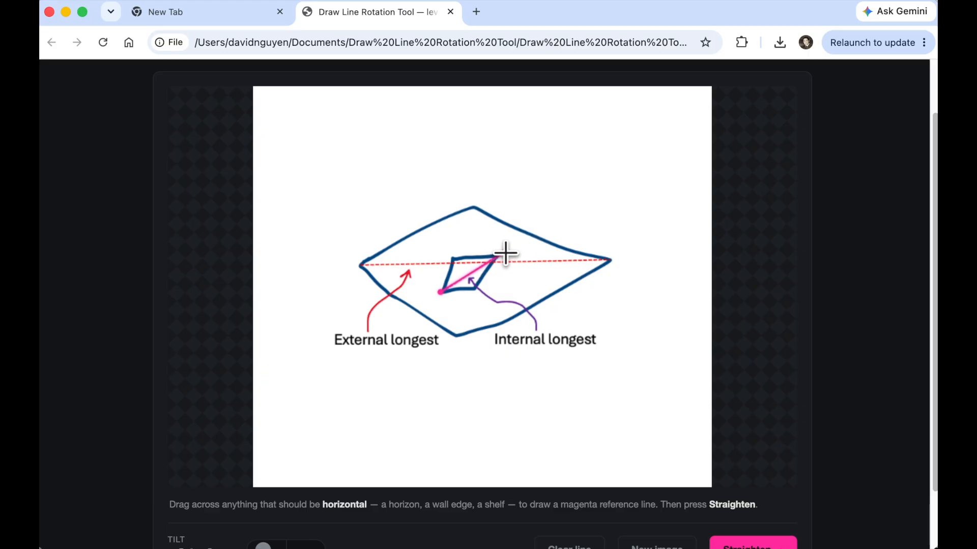
drag(506, 253, 550, 221)
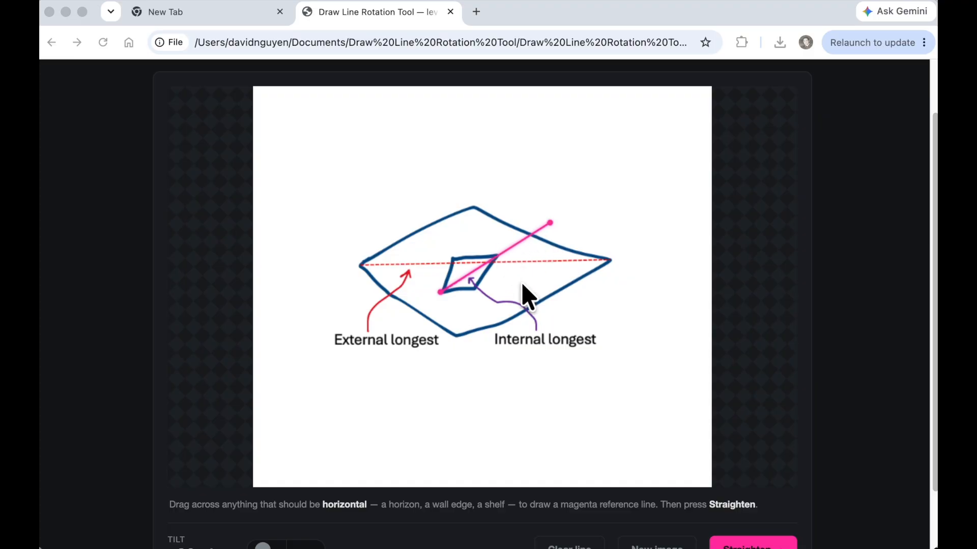
scroll(524, 294, down, 3)
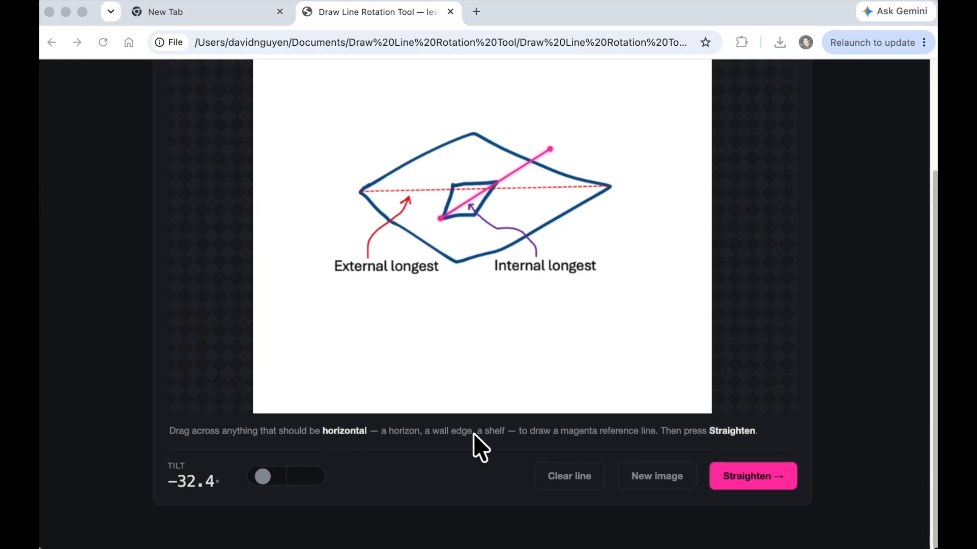
- Straighten the diagram using the reference line
click(752, 479)
click(740, 481)
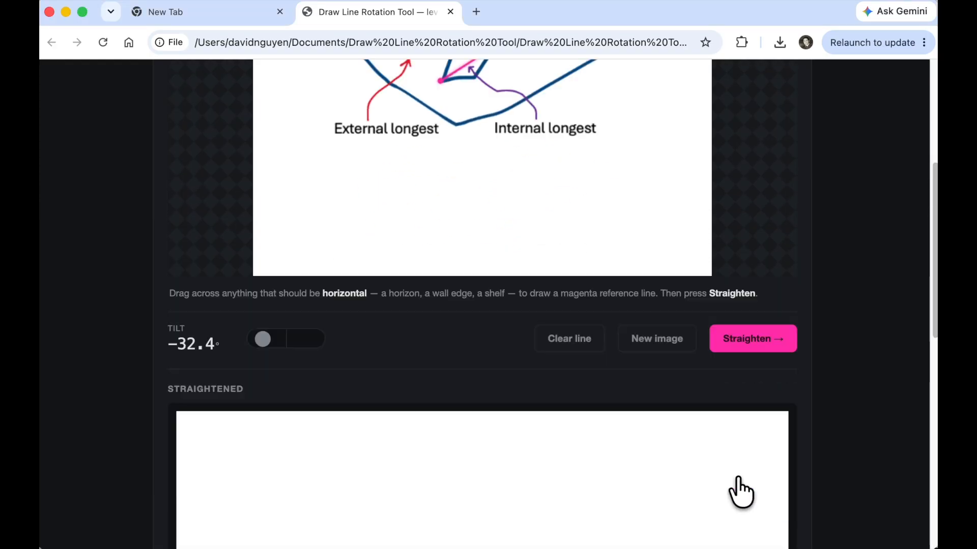
scroll(619, 412, down, 4)
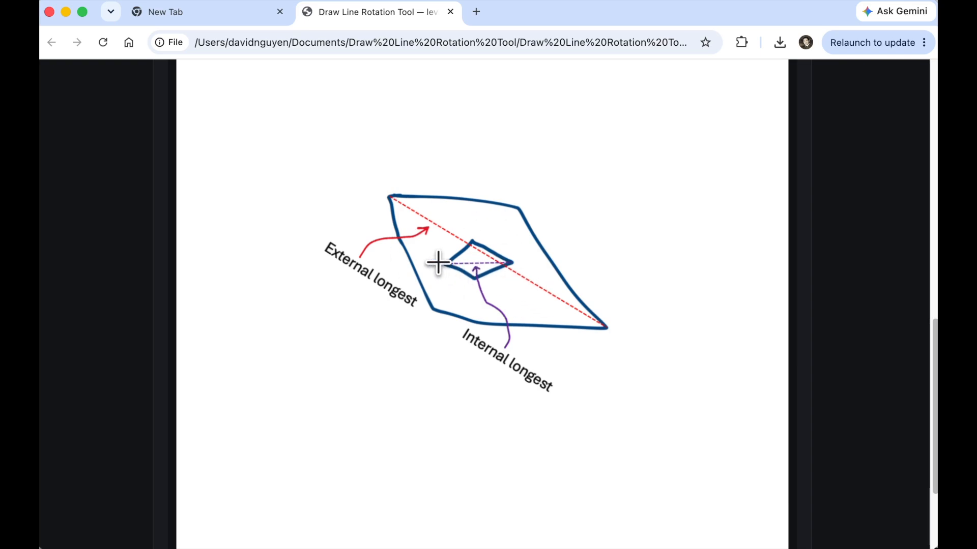
- Enter internal as the extra suffix for the straightened diagram's file name
scroll(492, 375, down, 5)
click(278, 463)
text(internal)
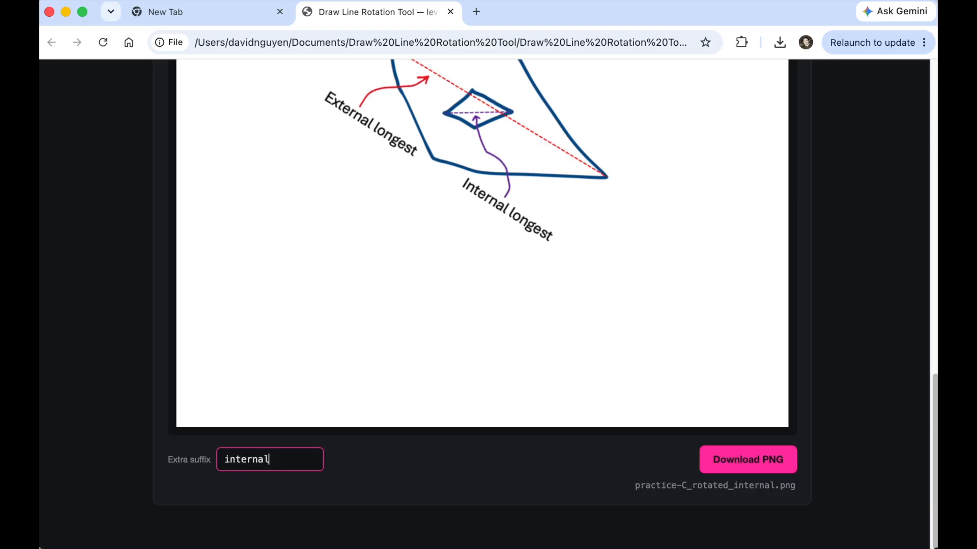
- Start a new image and upload practice-D from the Practice Files folder
scroll(328, 420, up, 1)
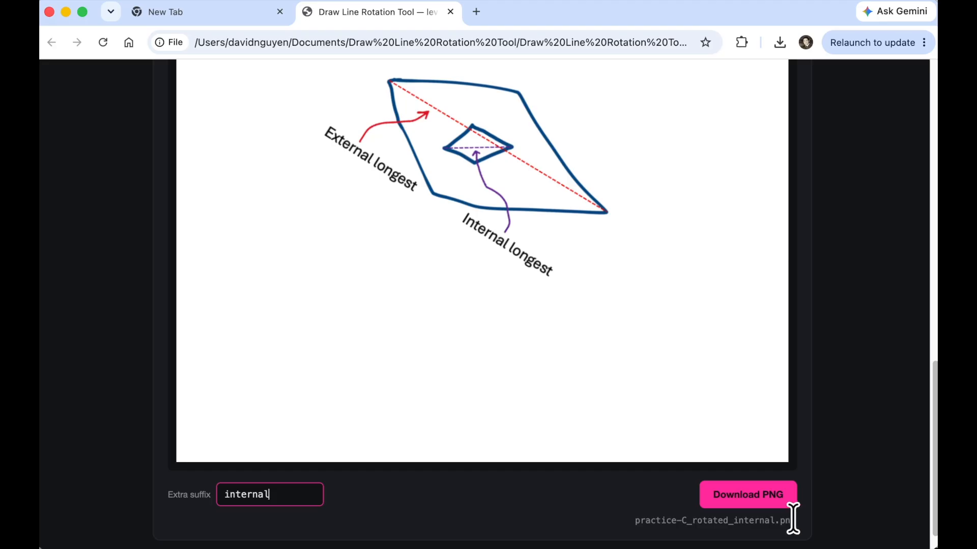
scroll(598, 427, up, 15)
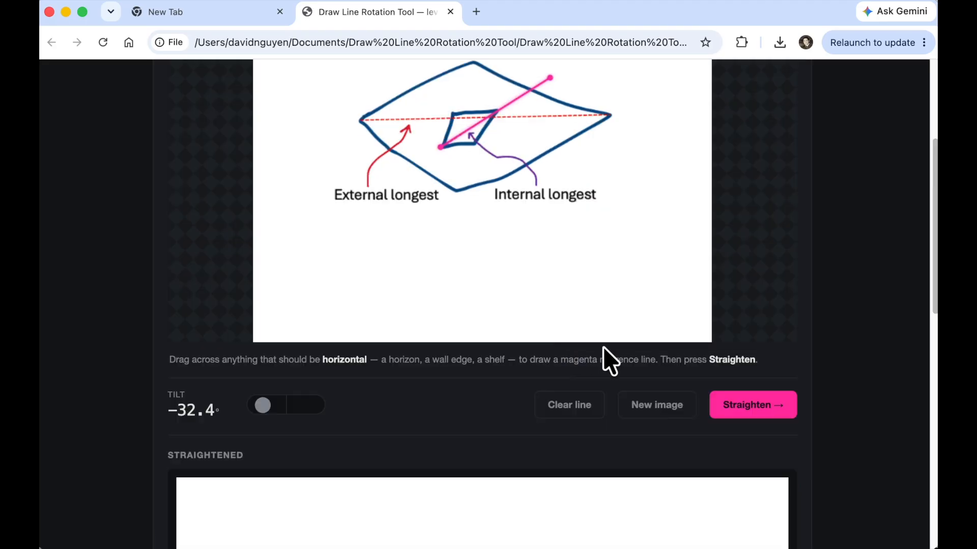
click(658, 407)
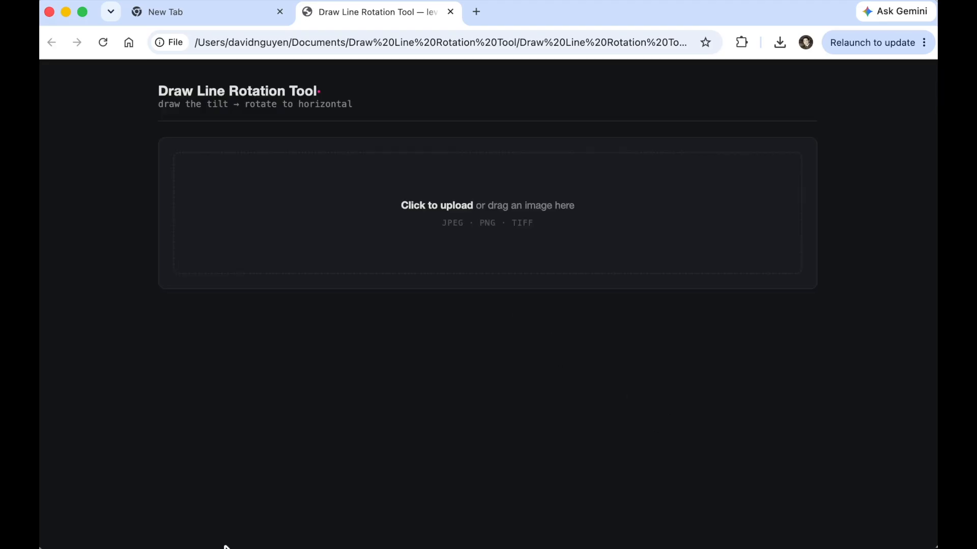
click(91, 546)
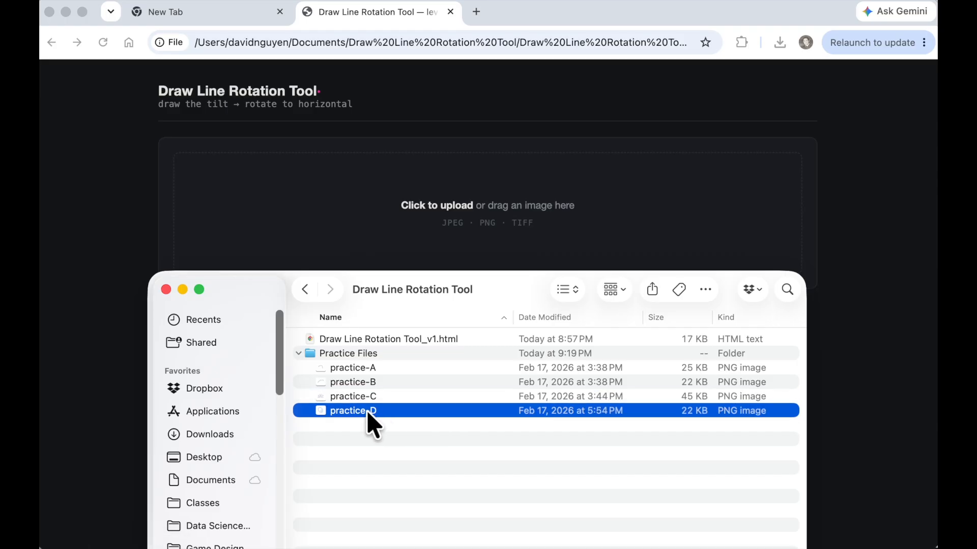
drag(349, 411, 496, 203)
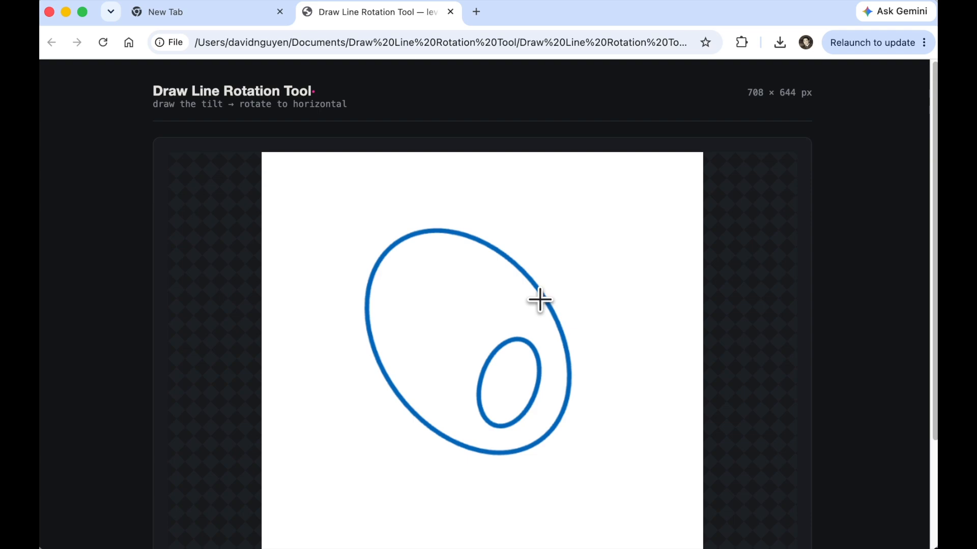
- Straighten the image using a reference line redrawn along the inner ellipse's long axis, at about -70.3° tilt
drag(378, 219, 566, 468)
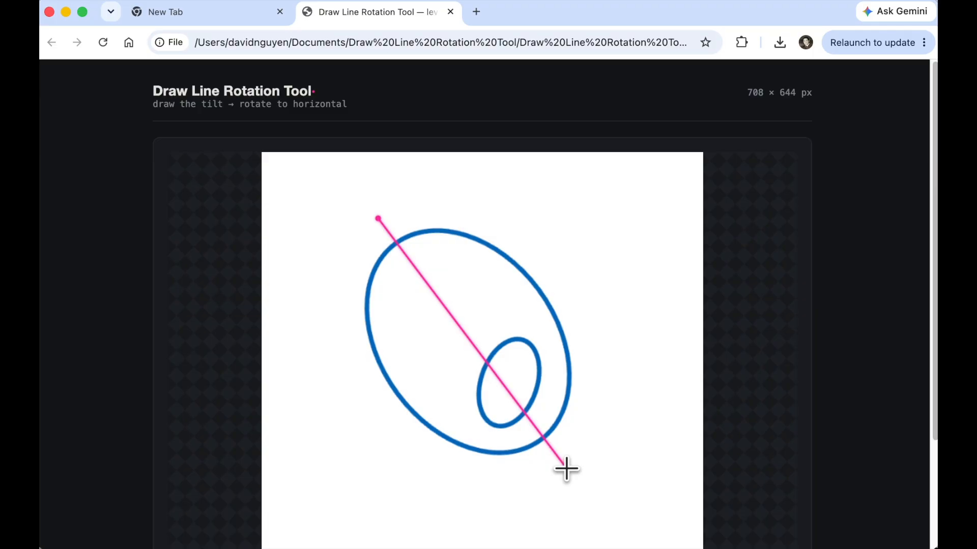
click(561, 353)
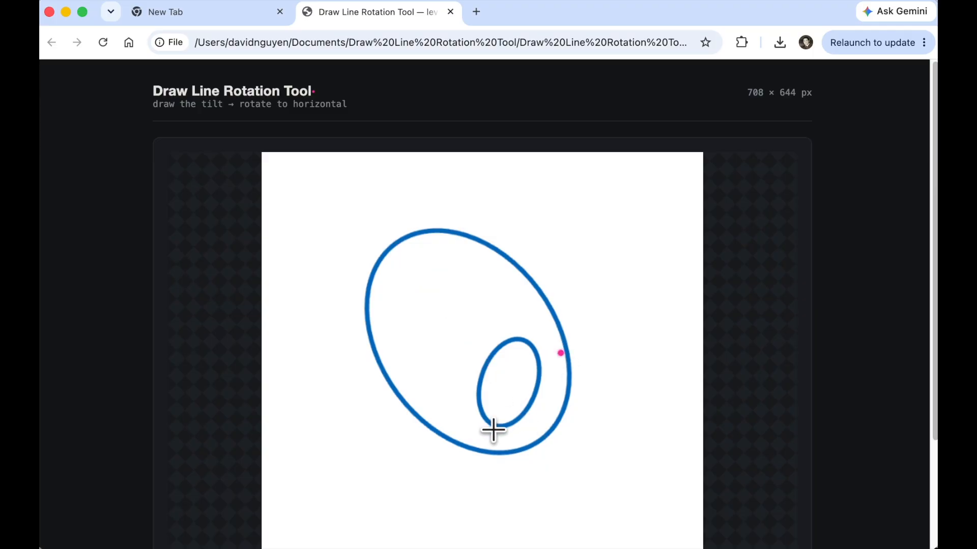
drag(491, 425, 546, 286)
click(517, 382)
drag(495, 427, 531, 323)
scroll(388, 417, down, 3)
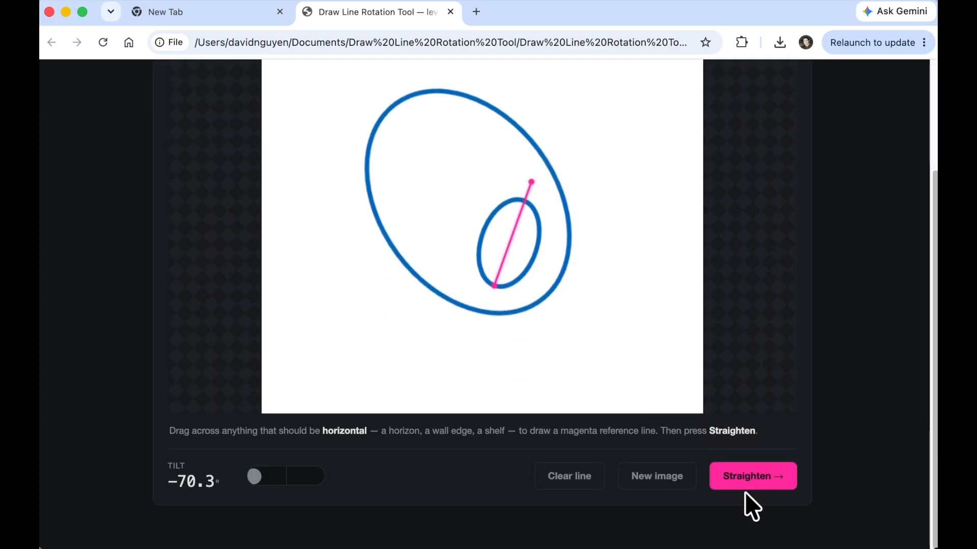
click(739, 488)
scroll(585, 331, down, 2)
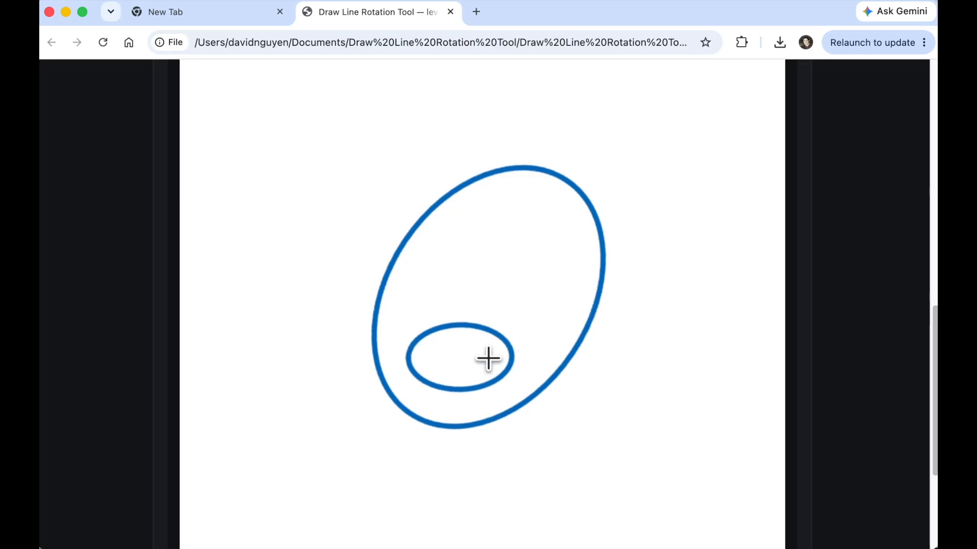
- Redraw the reference line along the outer ellipse's long axis at about 51.9° tilt and straighten the image
scroll(490, 359, up, 5)
click(447, 181)
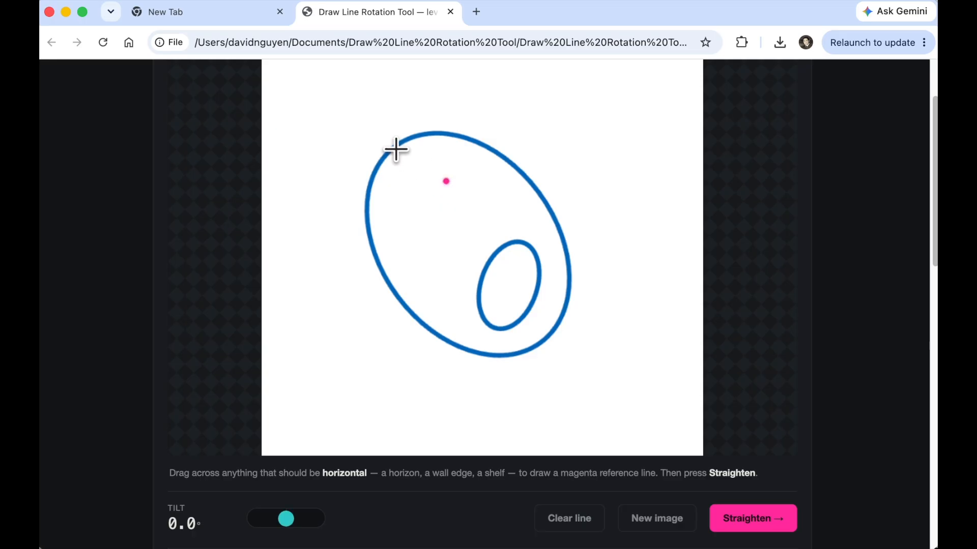
drag(396, 148, 559, 360)
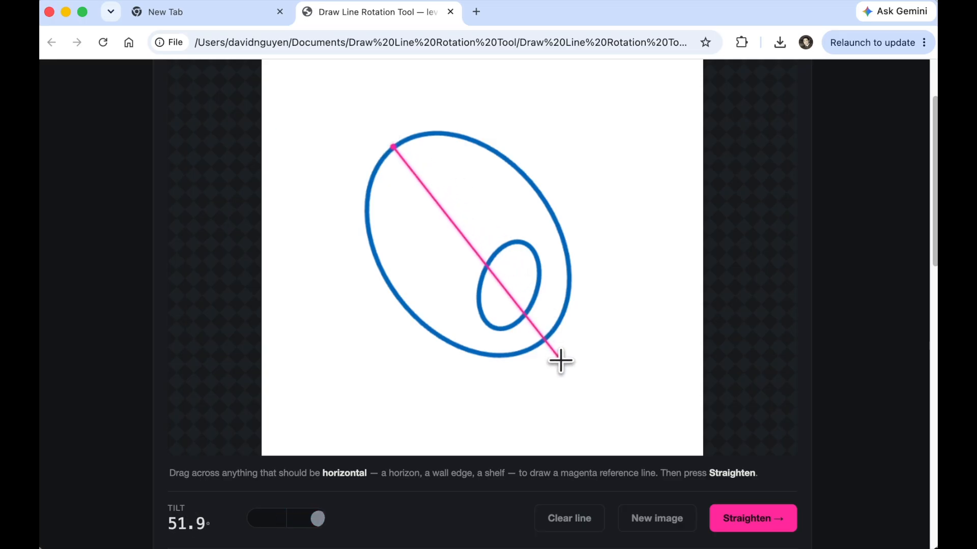
click(753, 518)
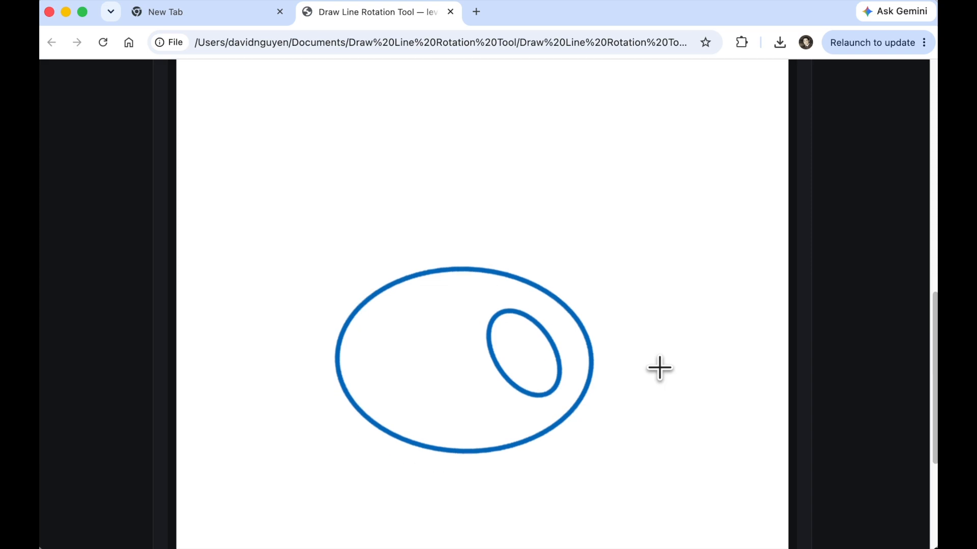
scroll(488, 340, down, 5)
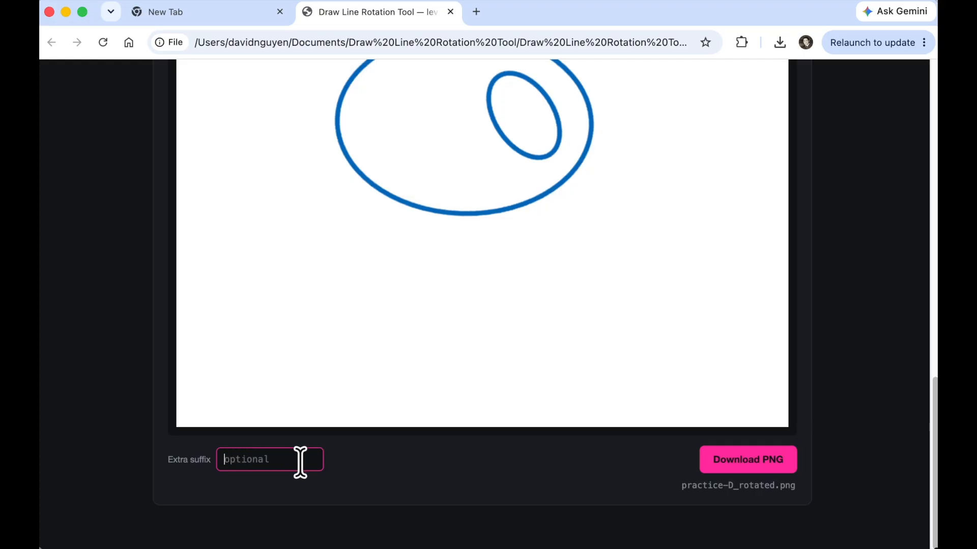
- Download the straightened image with the suffix groupA-sample-1 and open it from the downloads list
text(grpu)
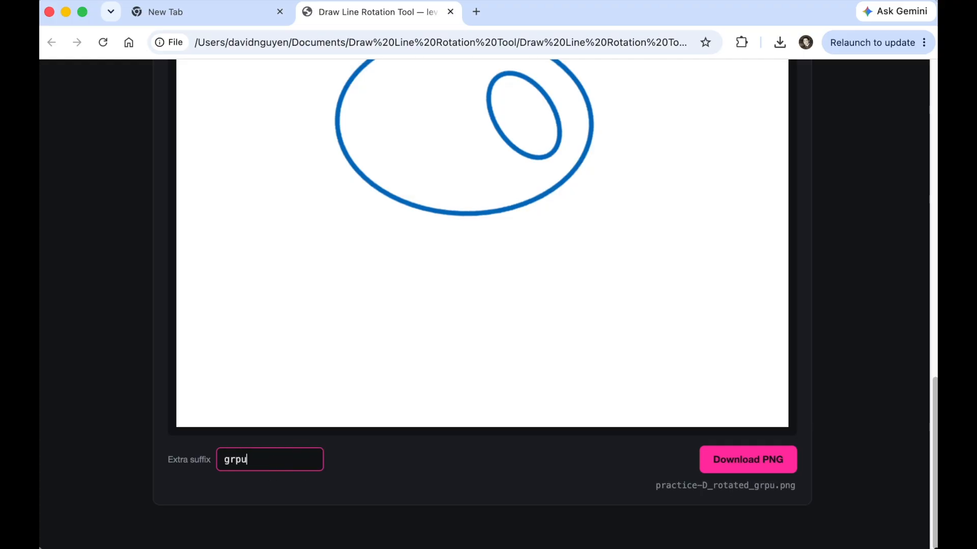
key(BackSpace)
text(oupA-)
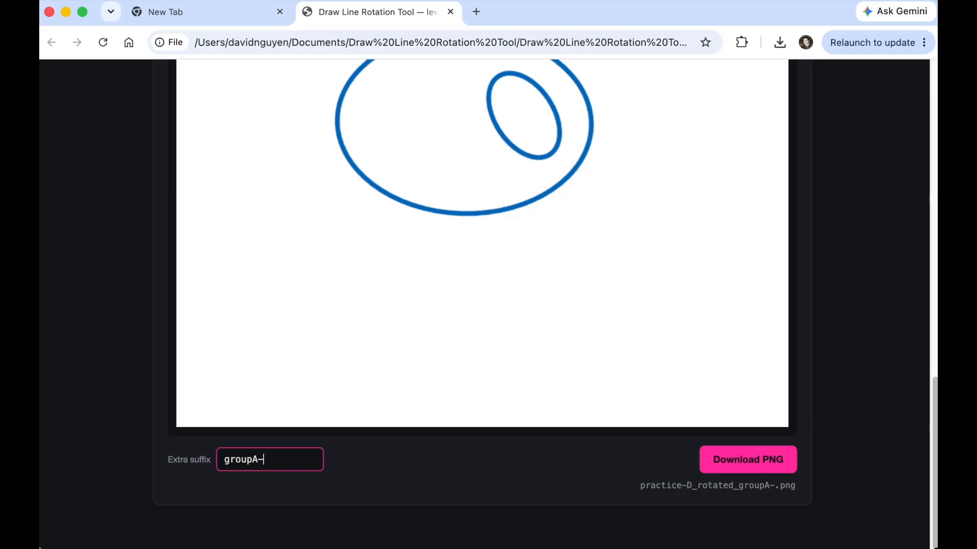
text(sample-1)
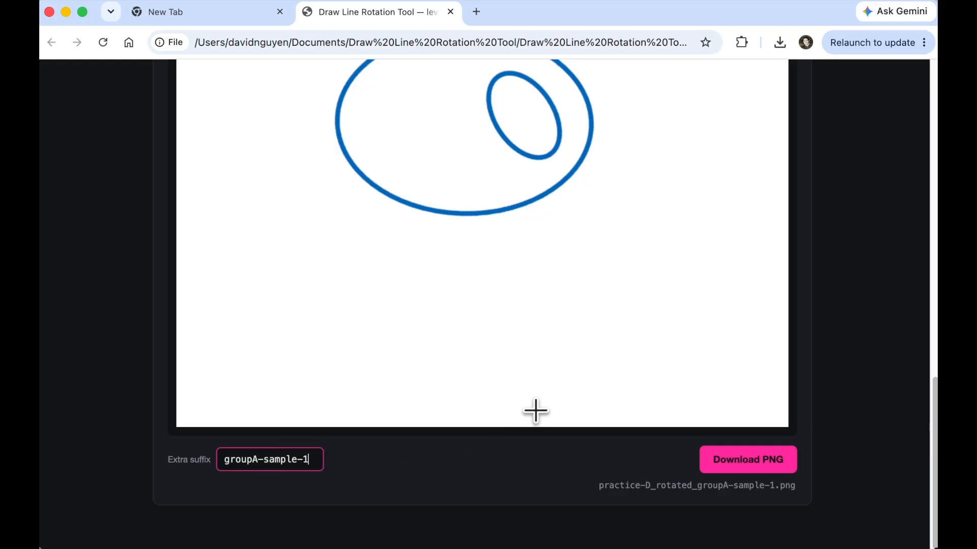
click(726, 467)
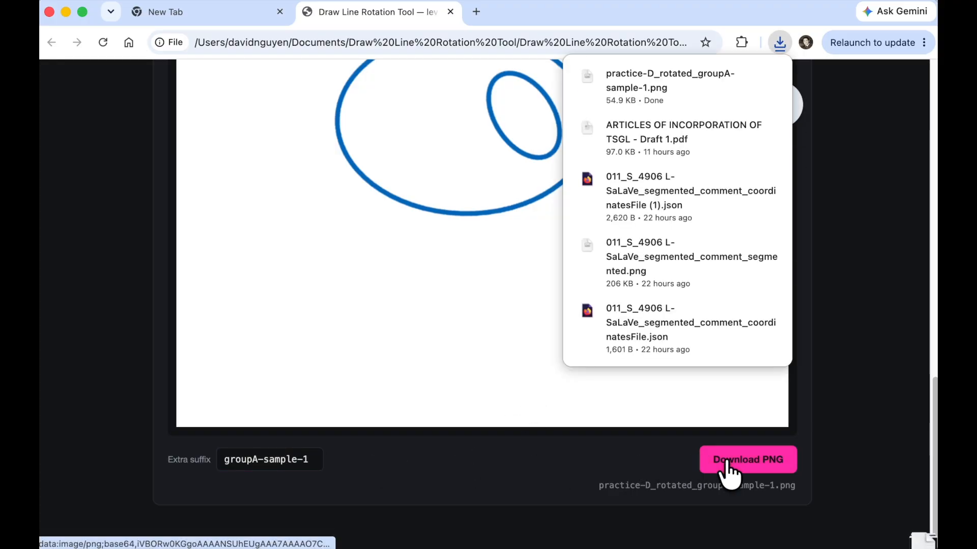
click(645, 86)
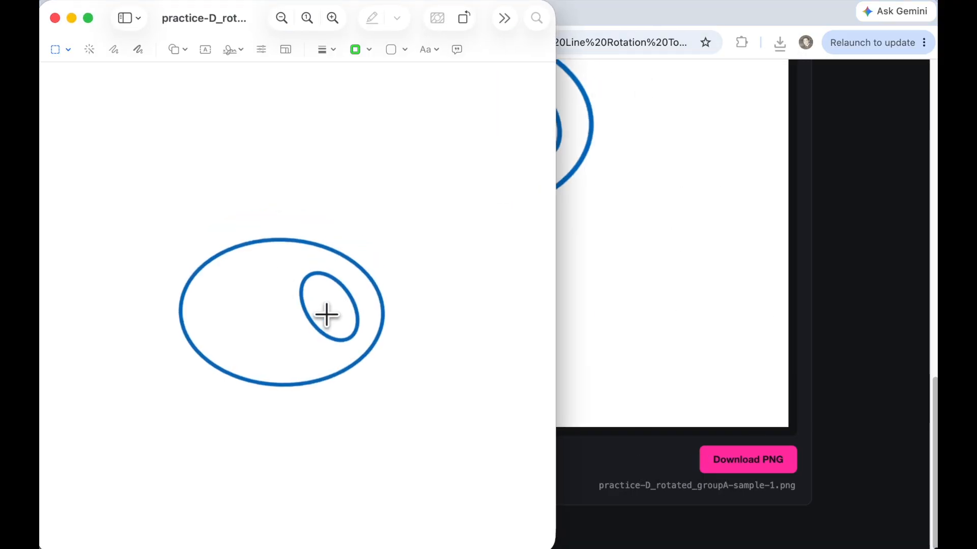